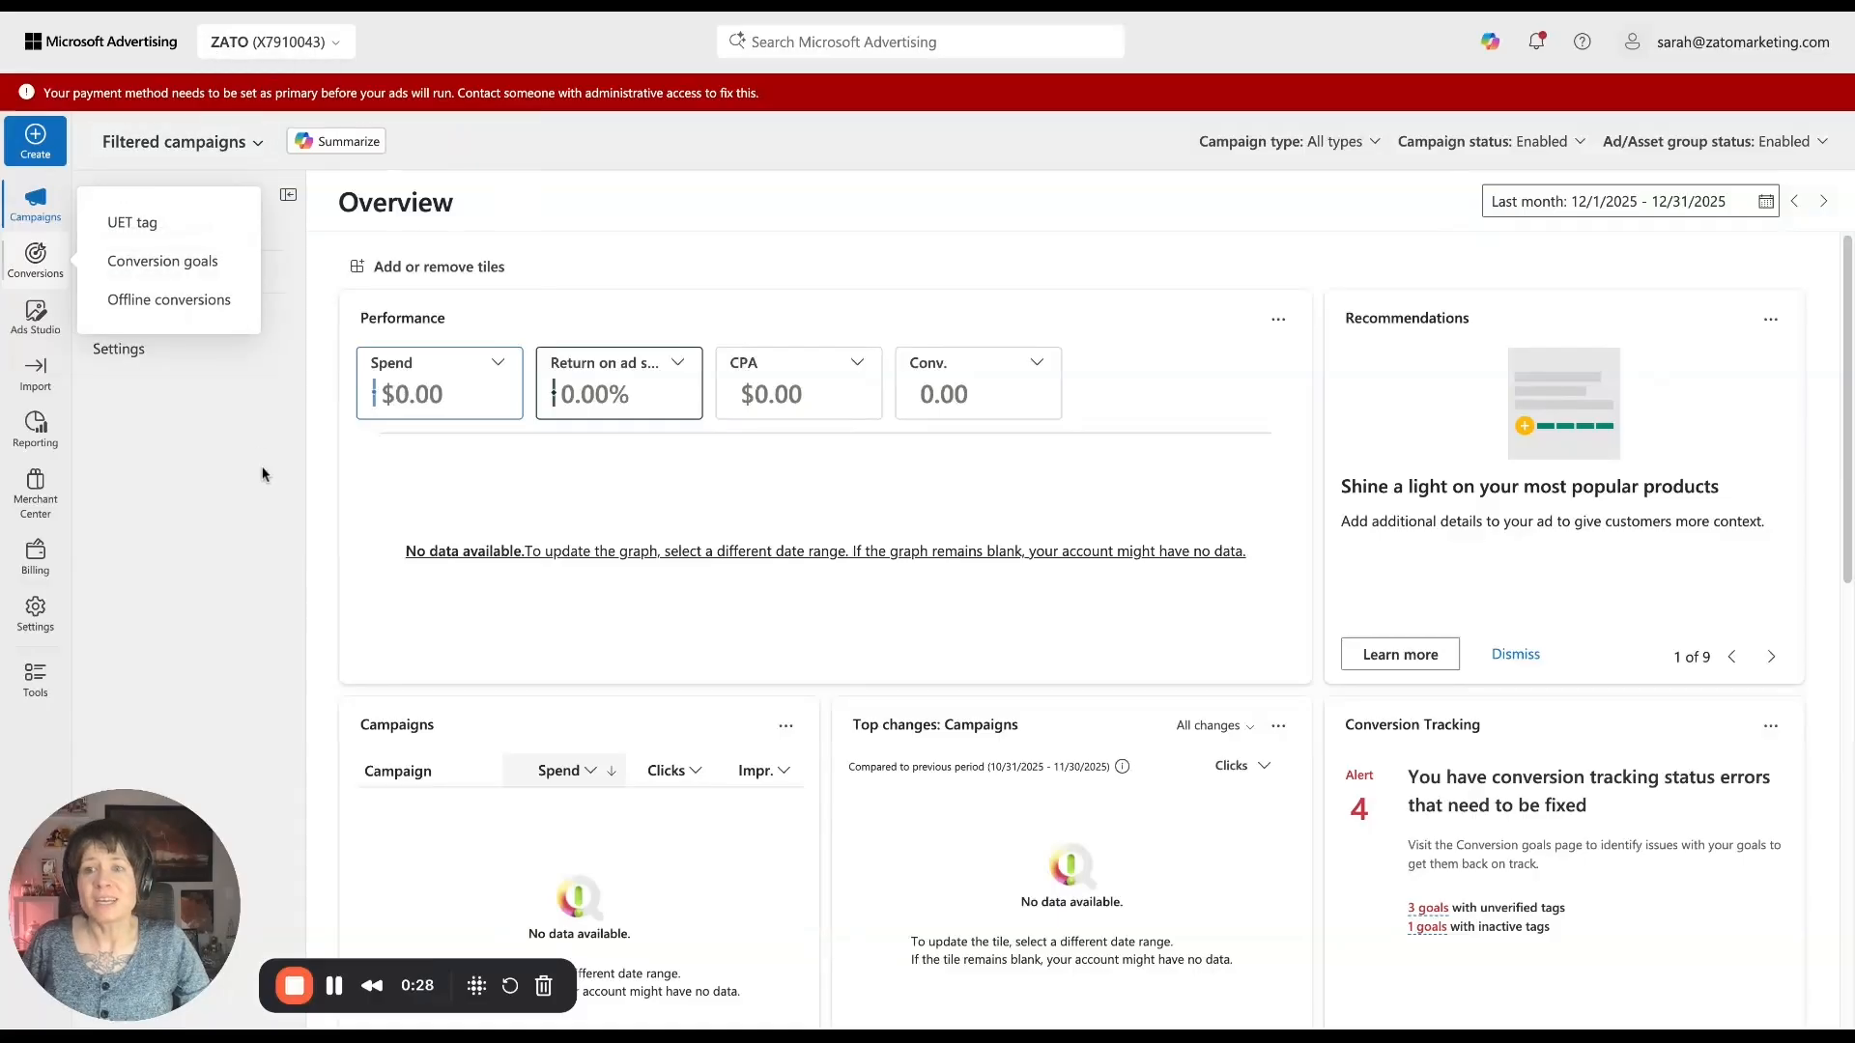
- Start an import from Google Ads using the Custom import option and continue with the signed-in Google account
{"action": "mouse_move", "coordinate": [35, 372]}
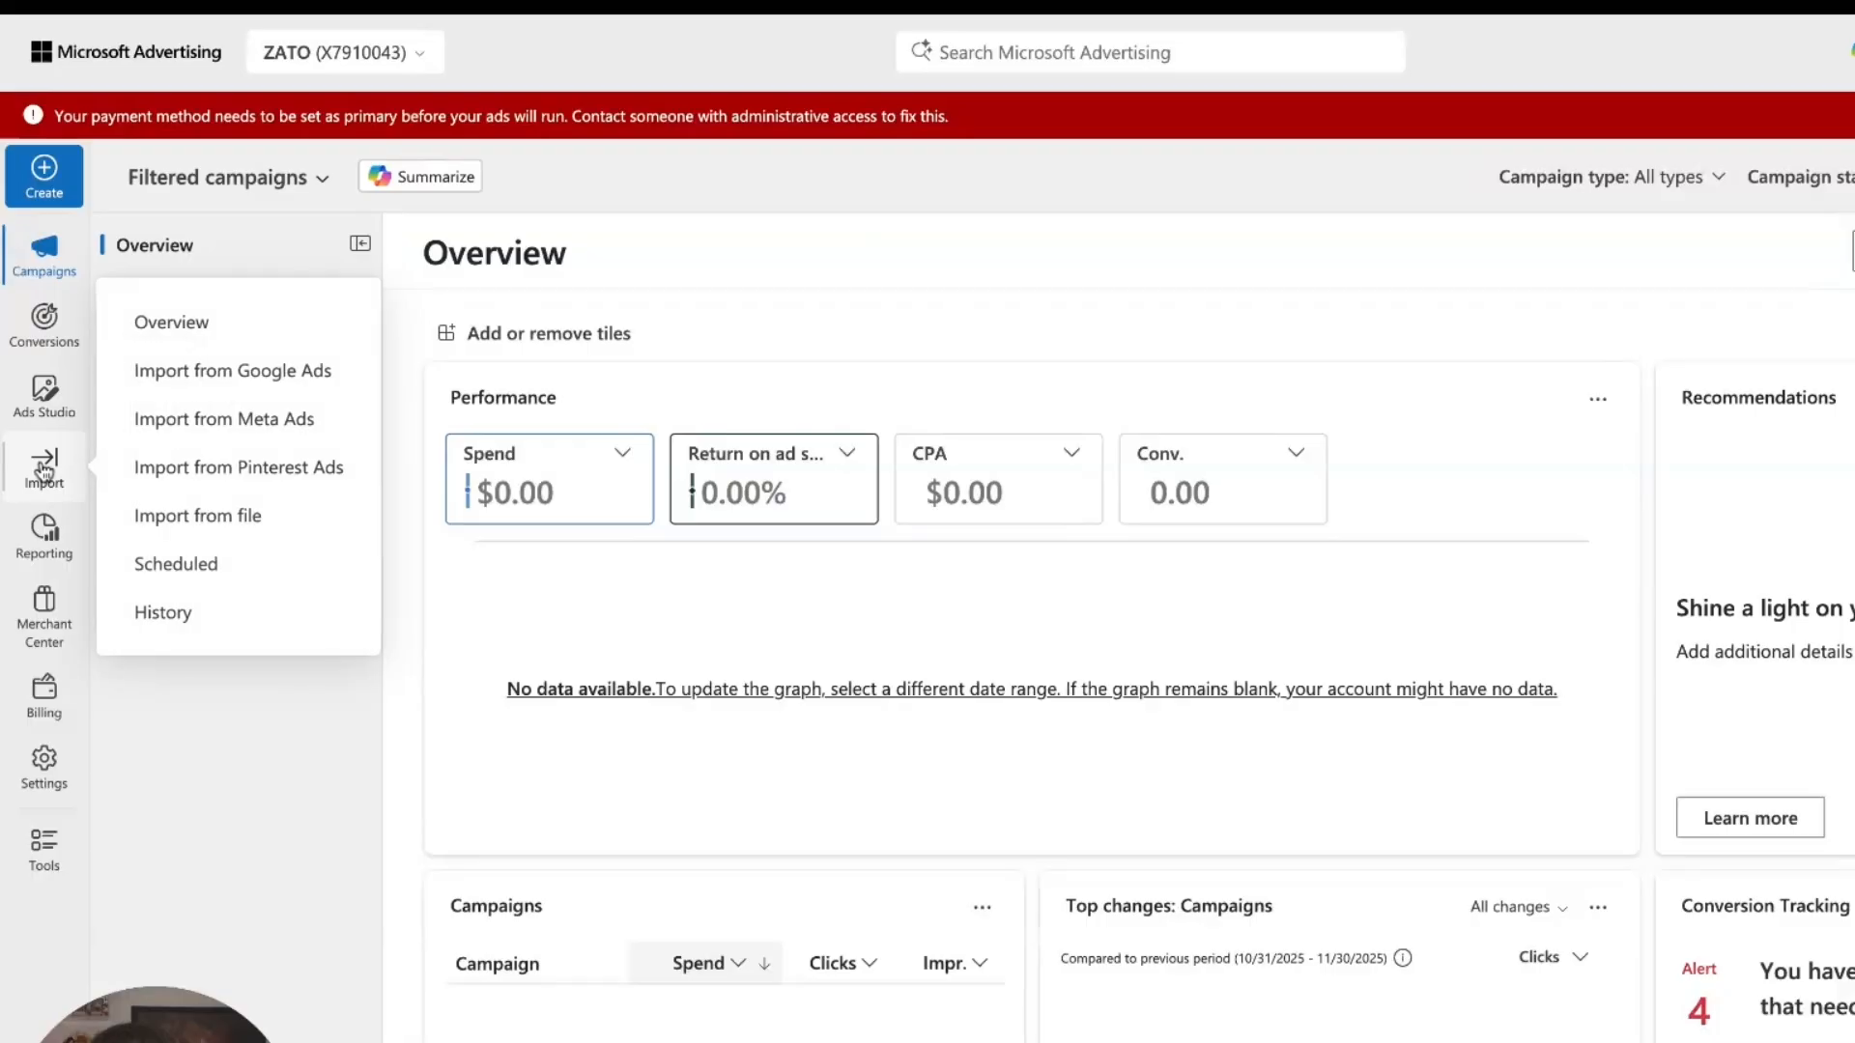
{"action": "left_click", "coordinate": [256, 396]}
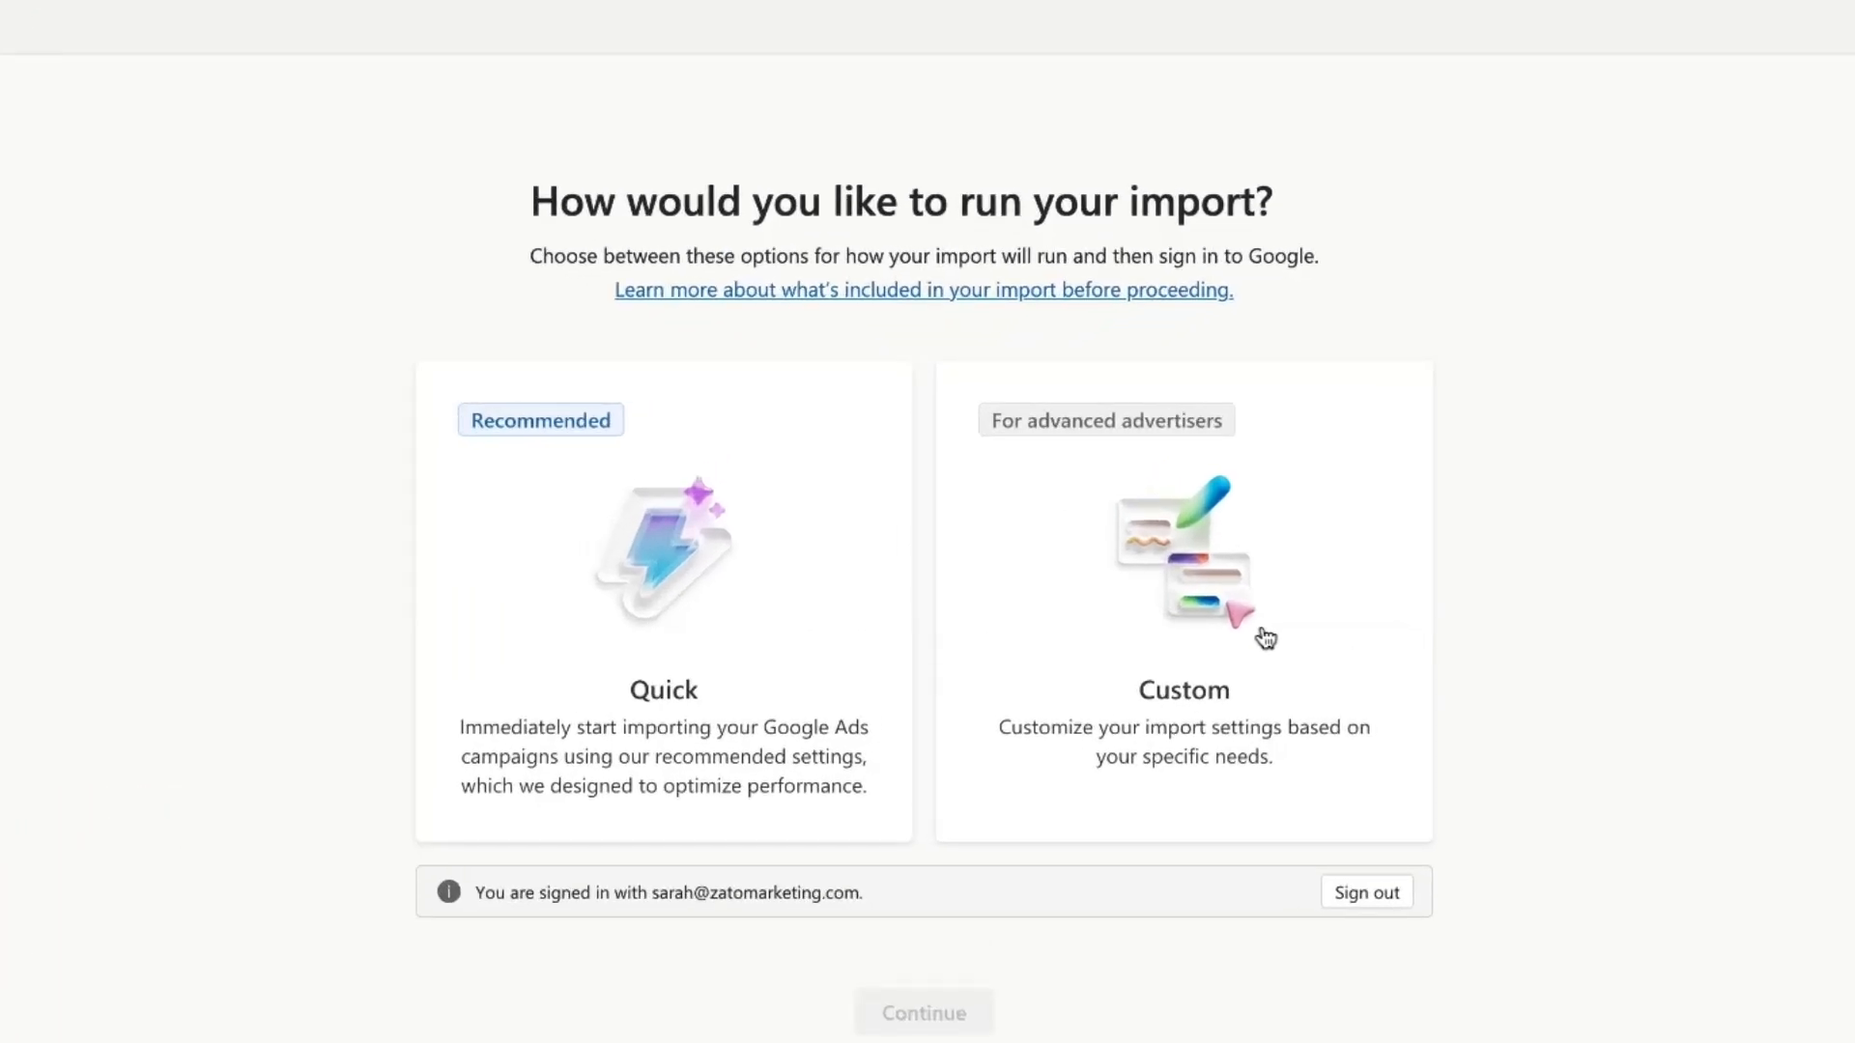
{"action": "left_click", "coordinate": [1265, 637]}
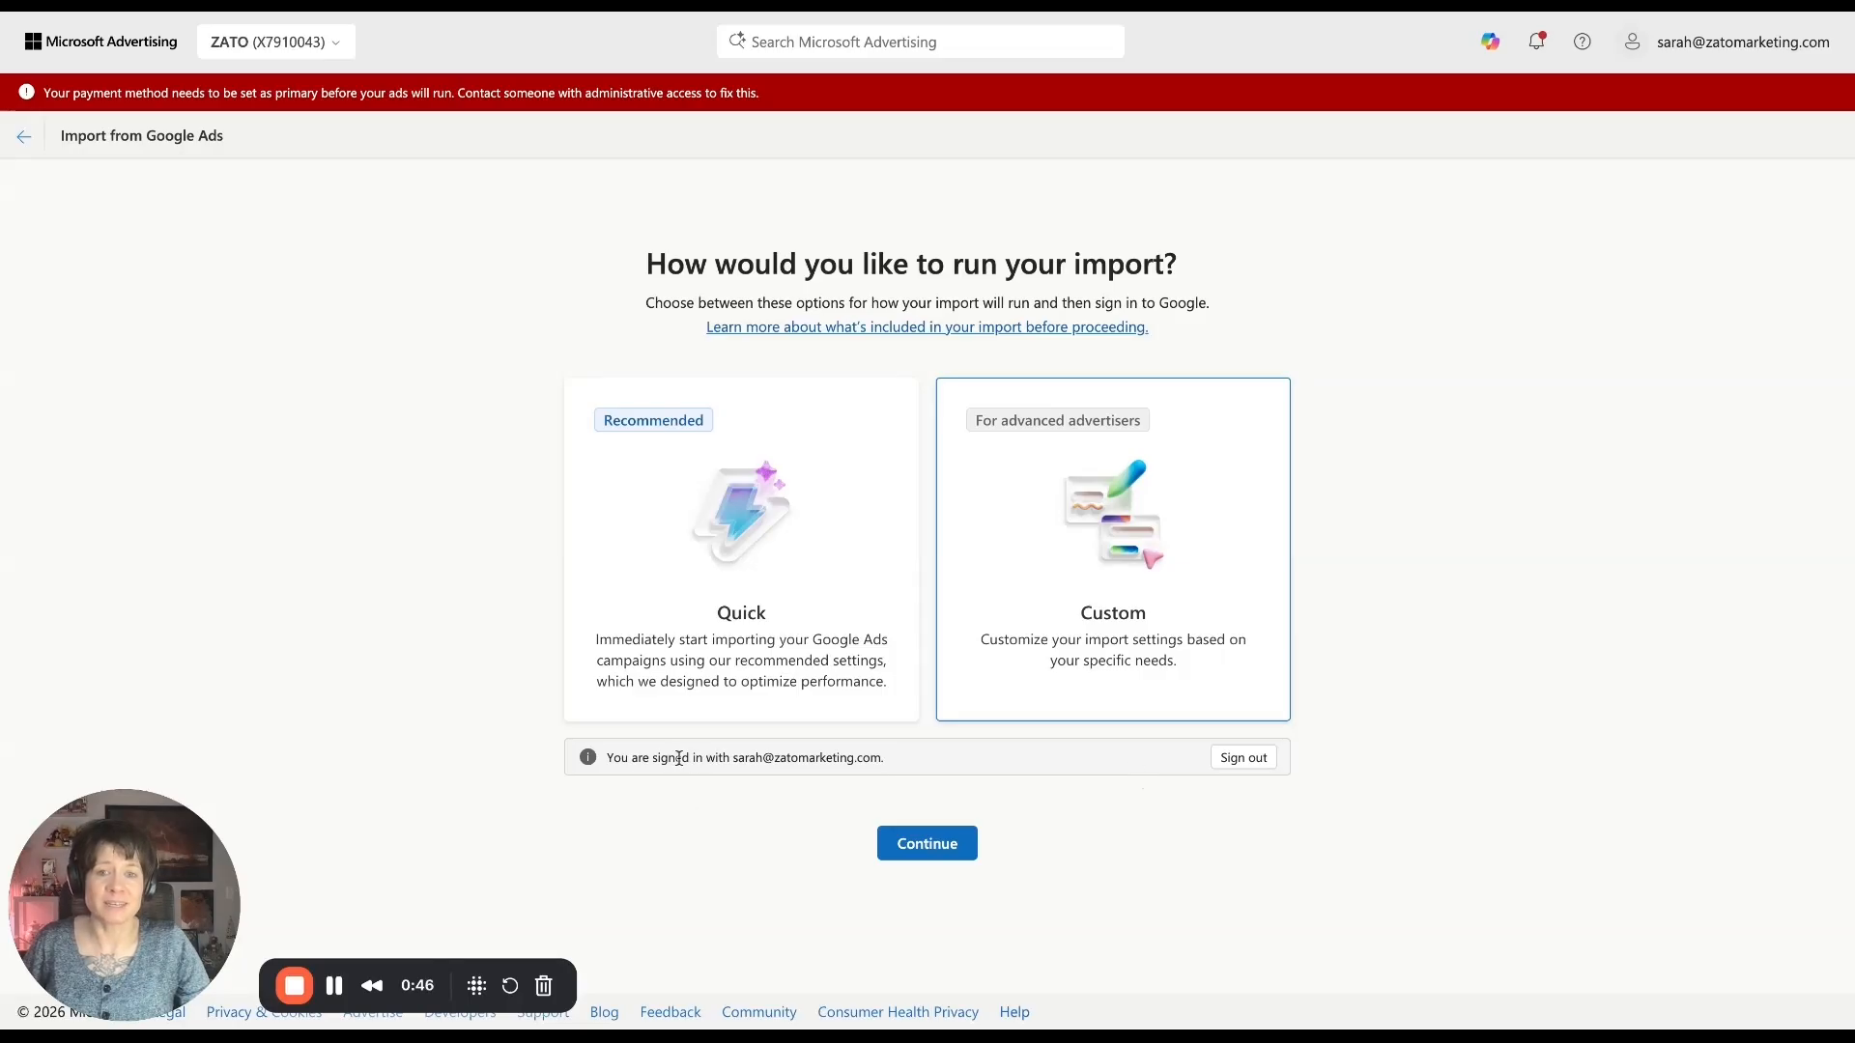
{"action": "left_click", "coordinate": [914, 837]}
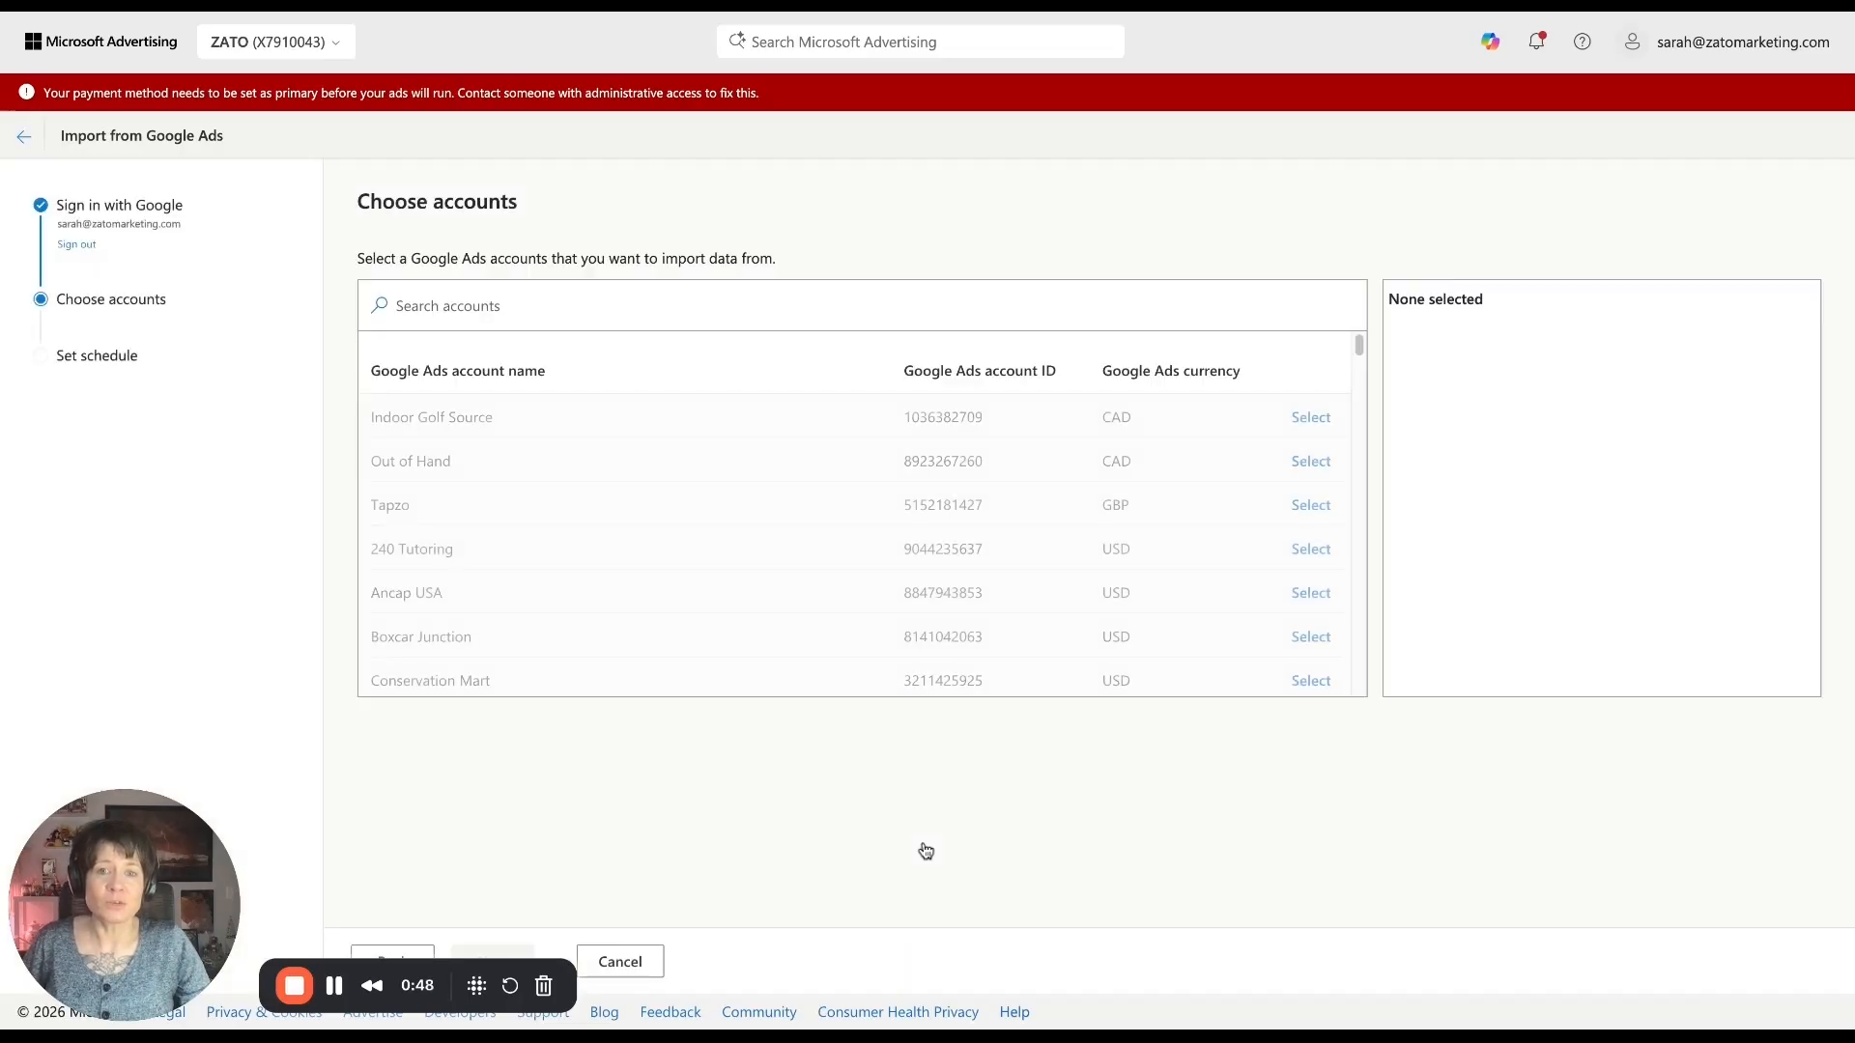
- Find the ZATO account by searching for "Zato", select it as the import source and proceed to the schedule
{"action": "left_click", "coordinate": [822, 306]}
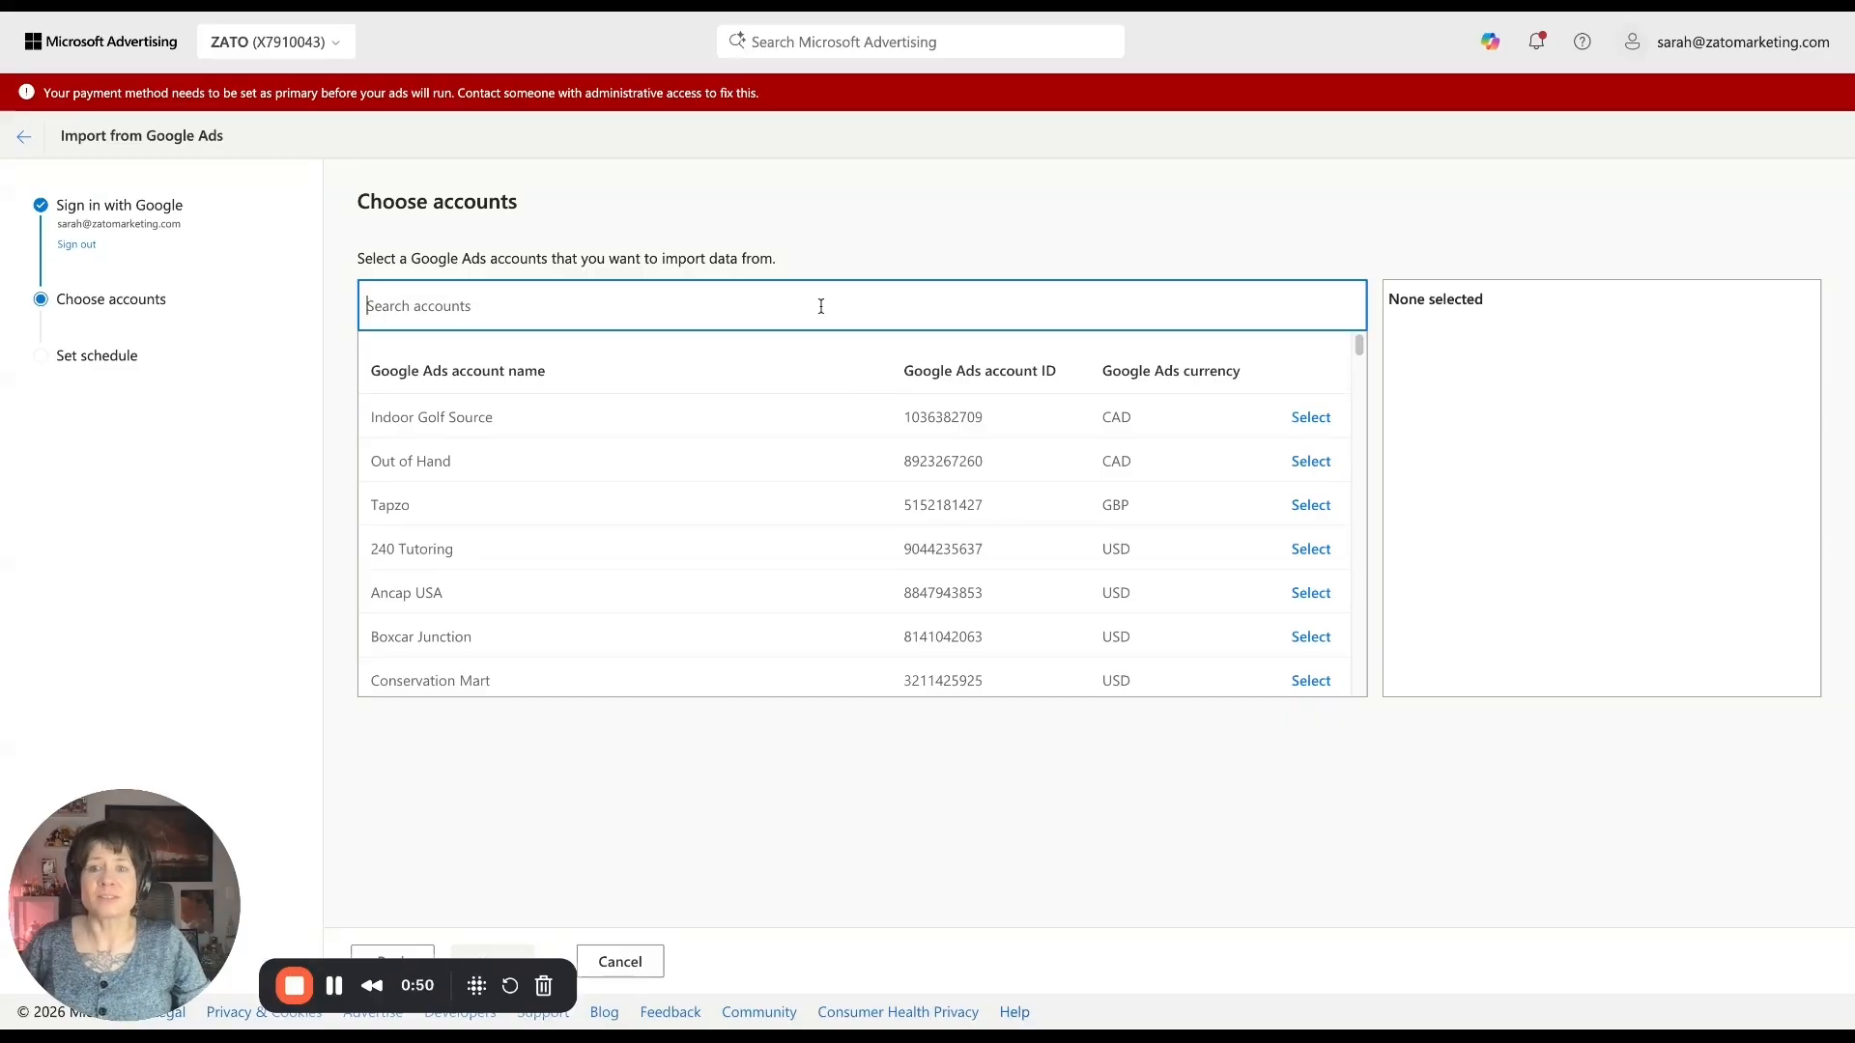
{"action": "type", "text": "Zato"}
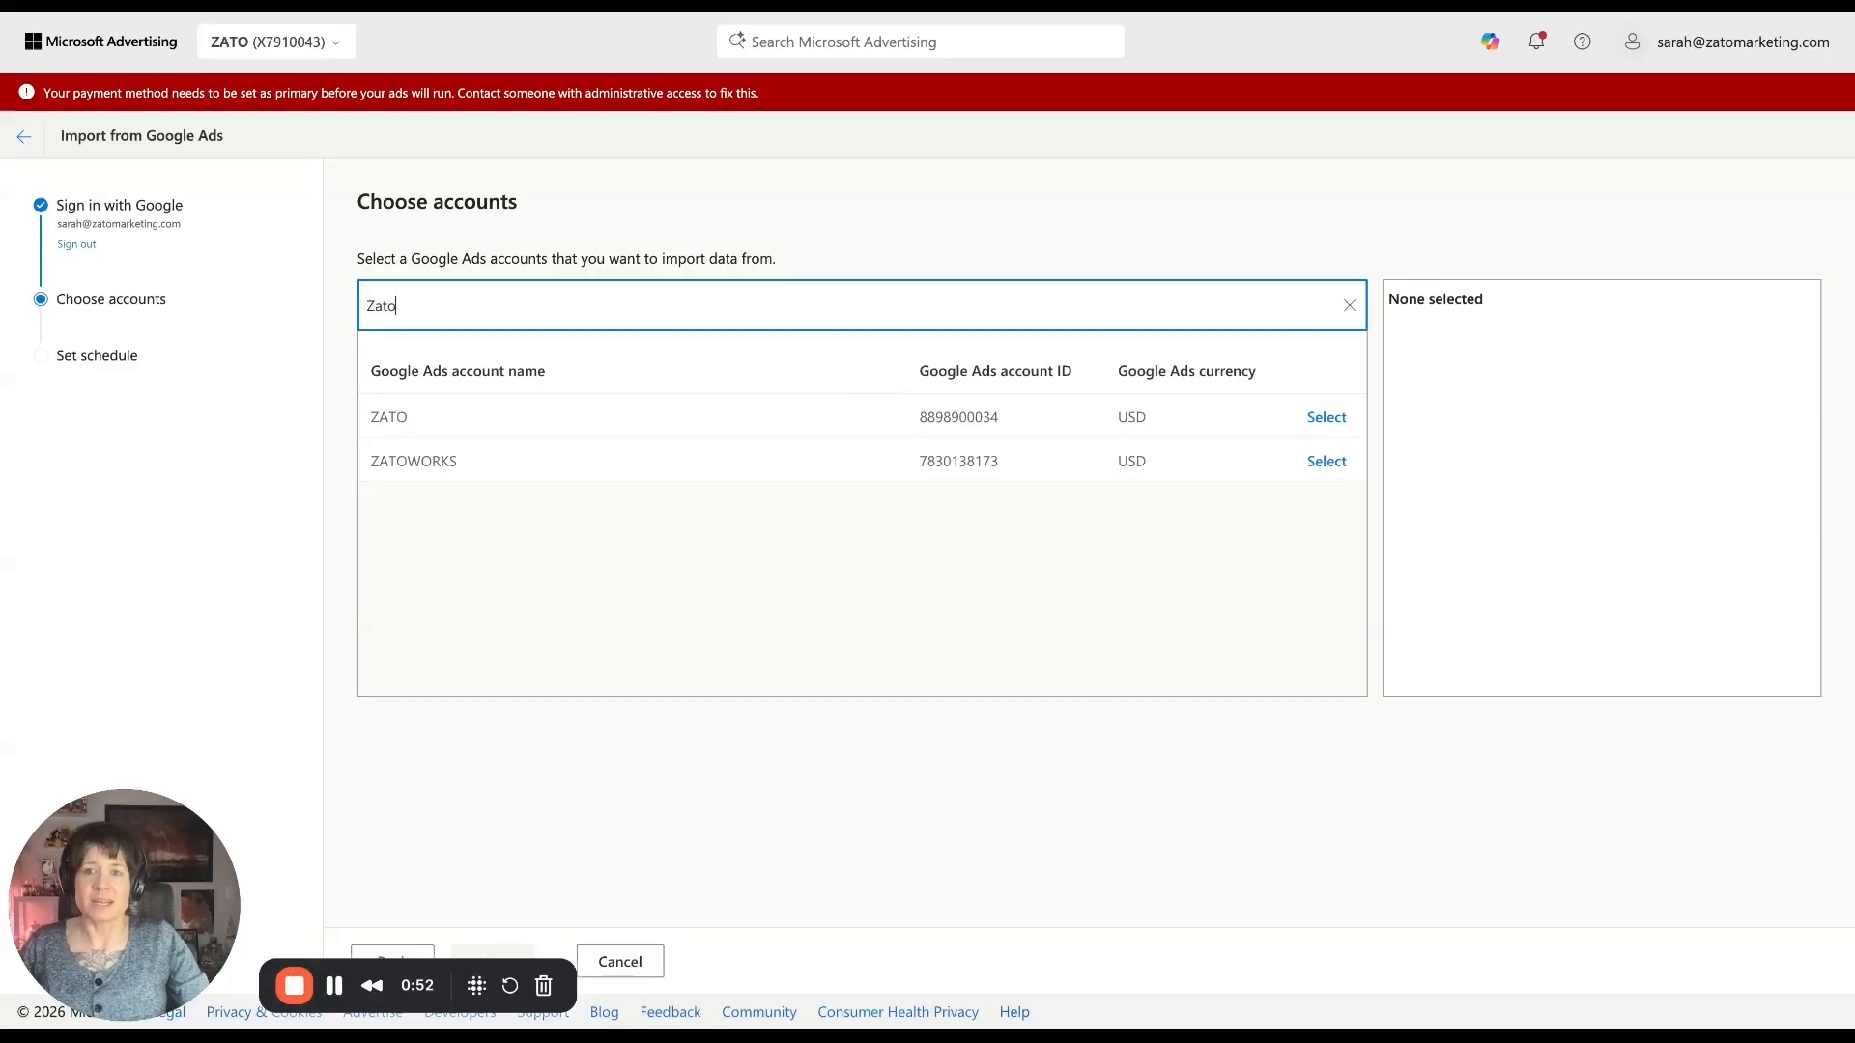
{"action": "left_click", "coordinate": [1339, 427]}
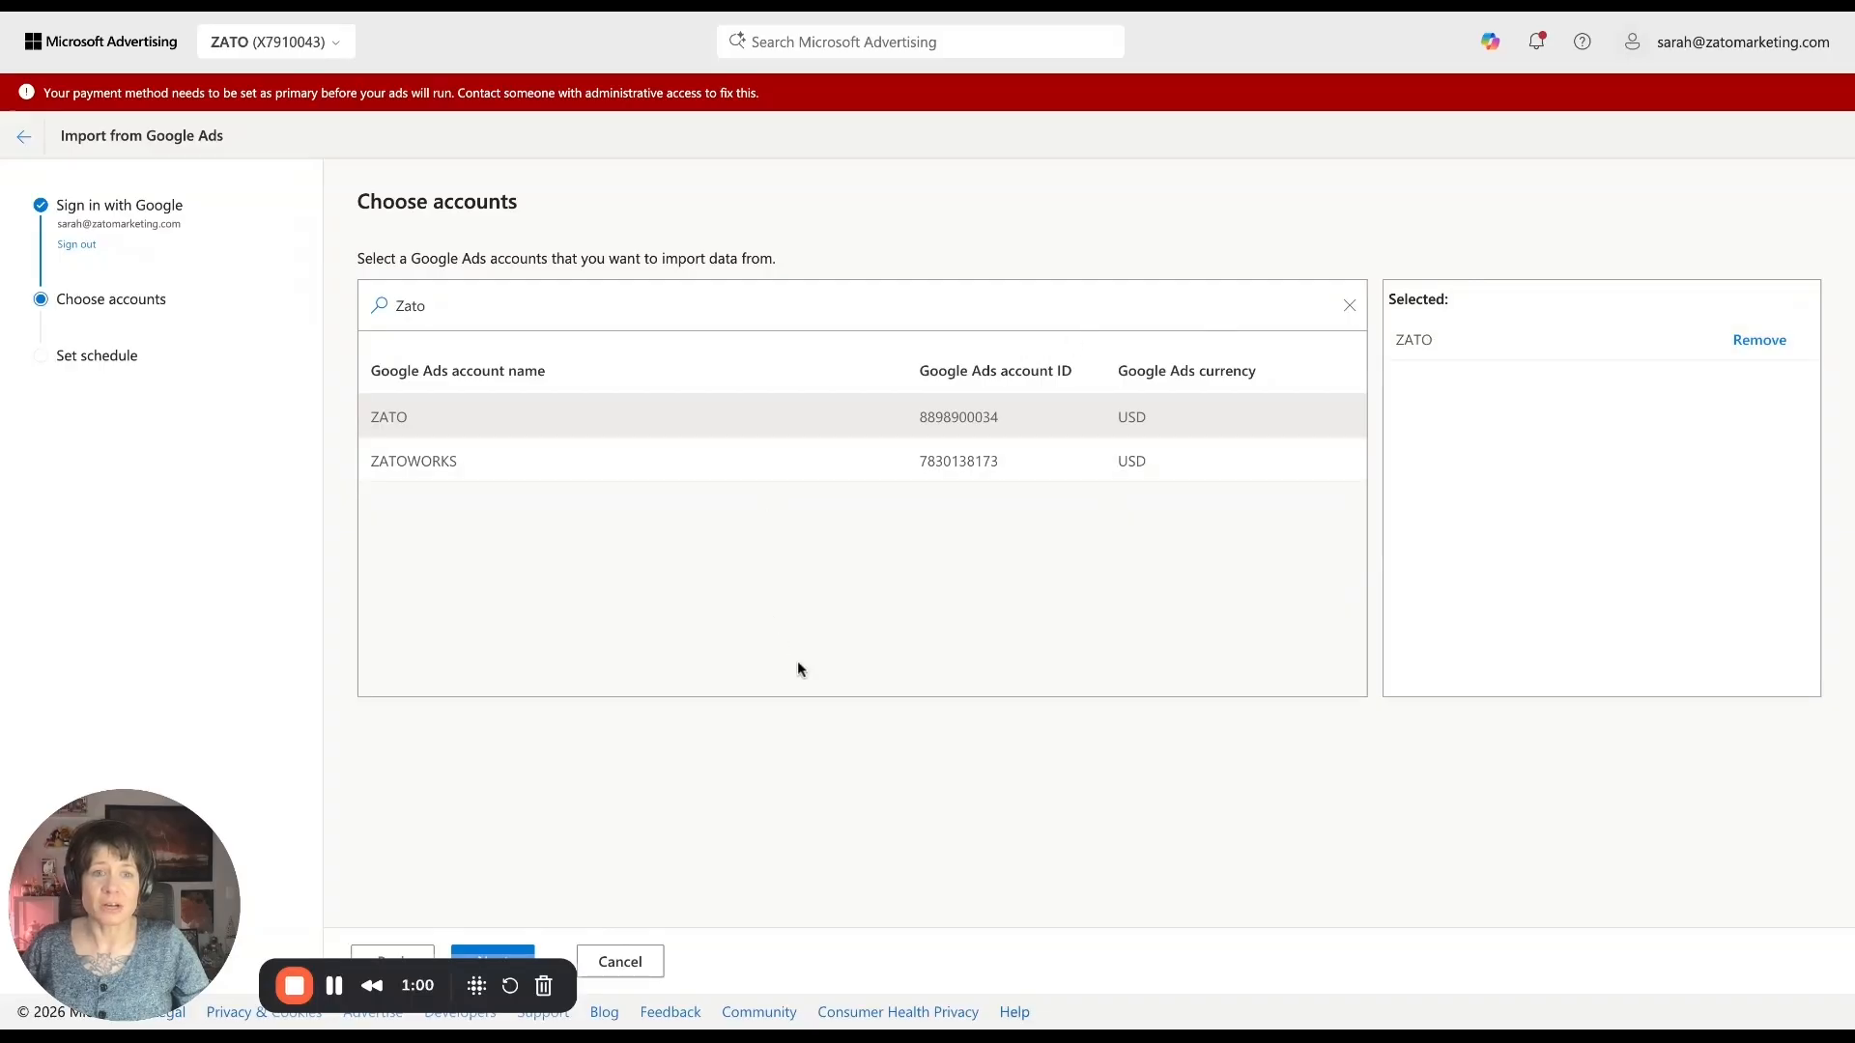
{"action": "left_click", "coordinate": [489, 963]}
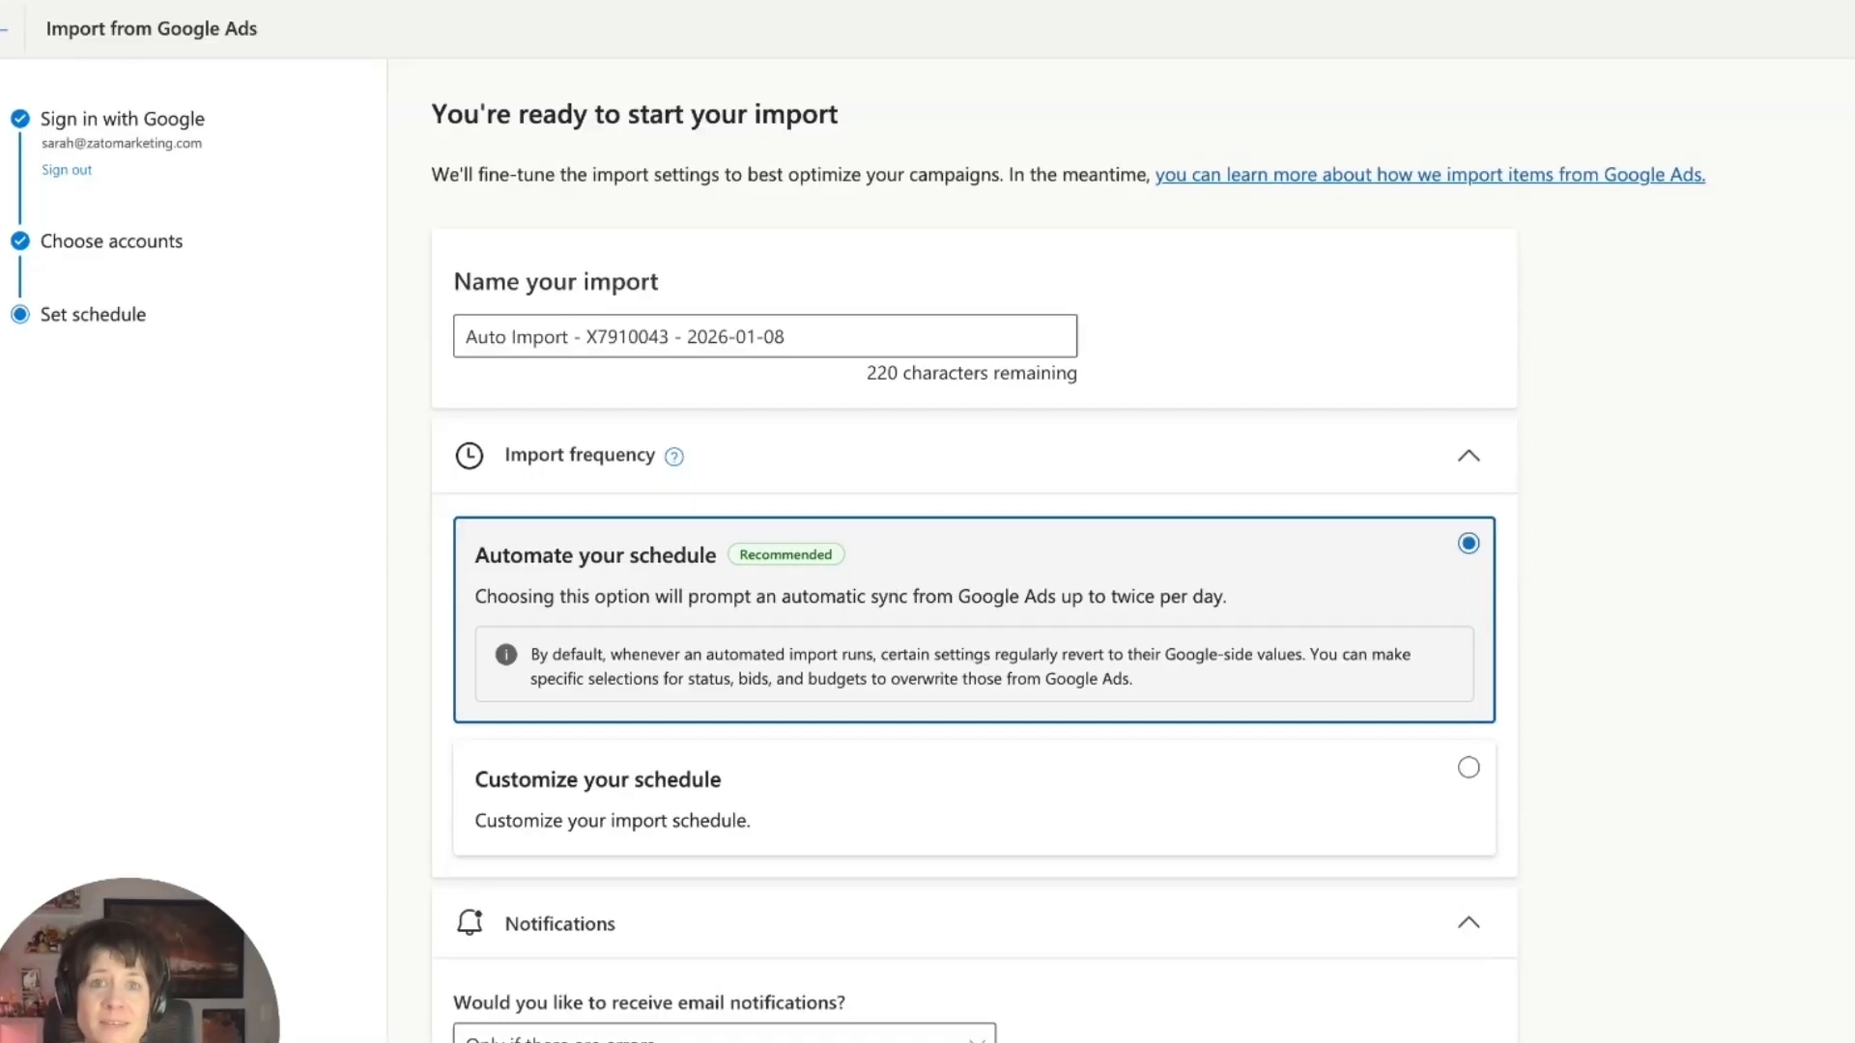
- Customize the import schedule so that it runs Once now
{"action": "left_click", "coordinate": [1272, 774]}
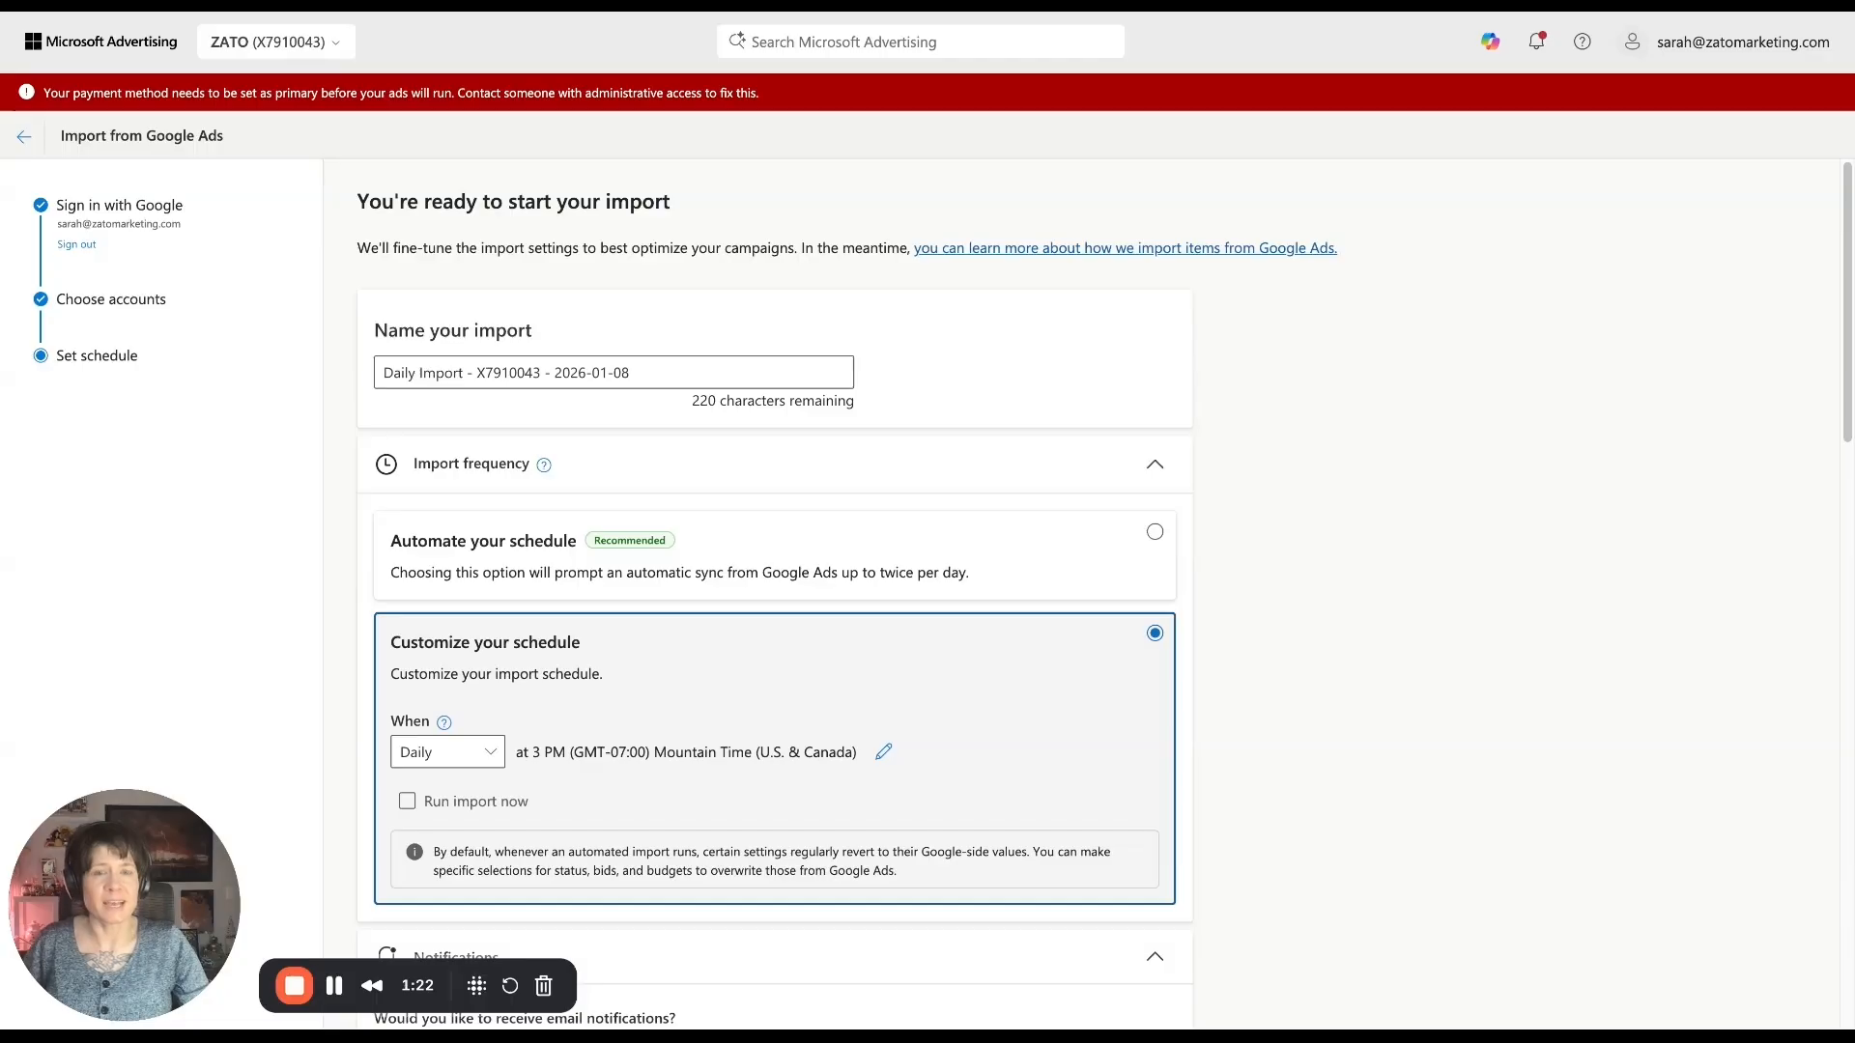
{"action": "left_click", "coordinate": [478, 754]}
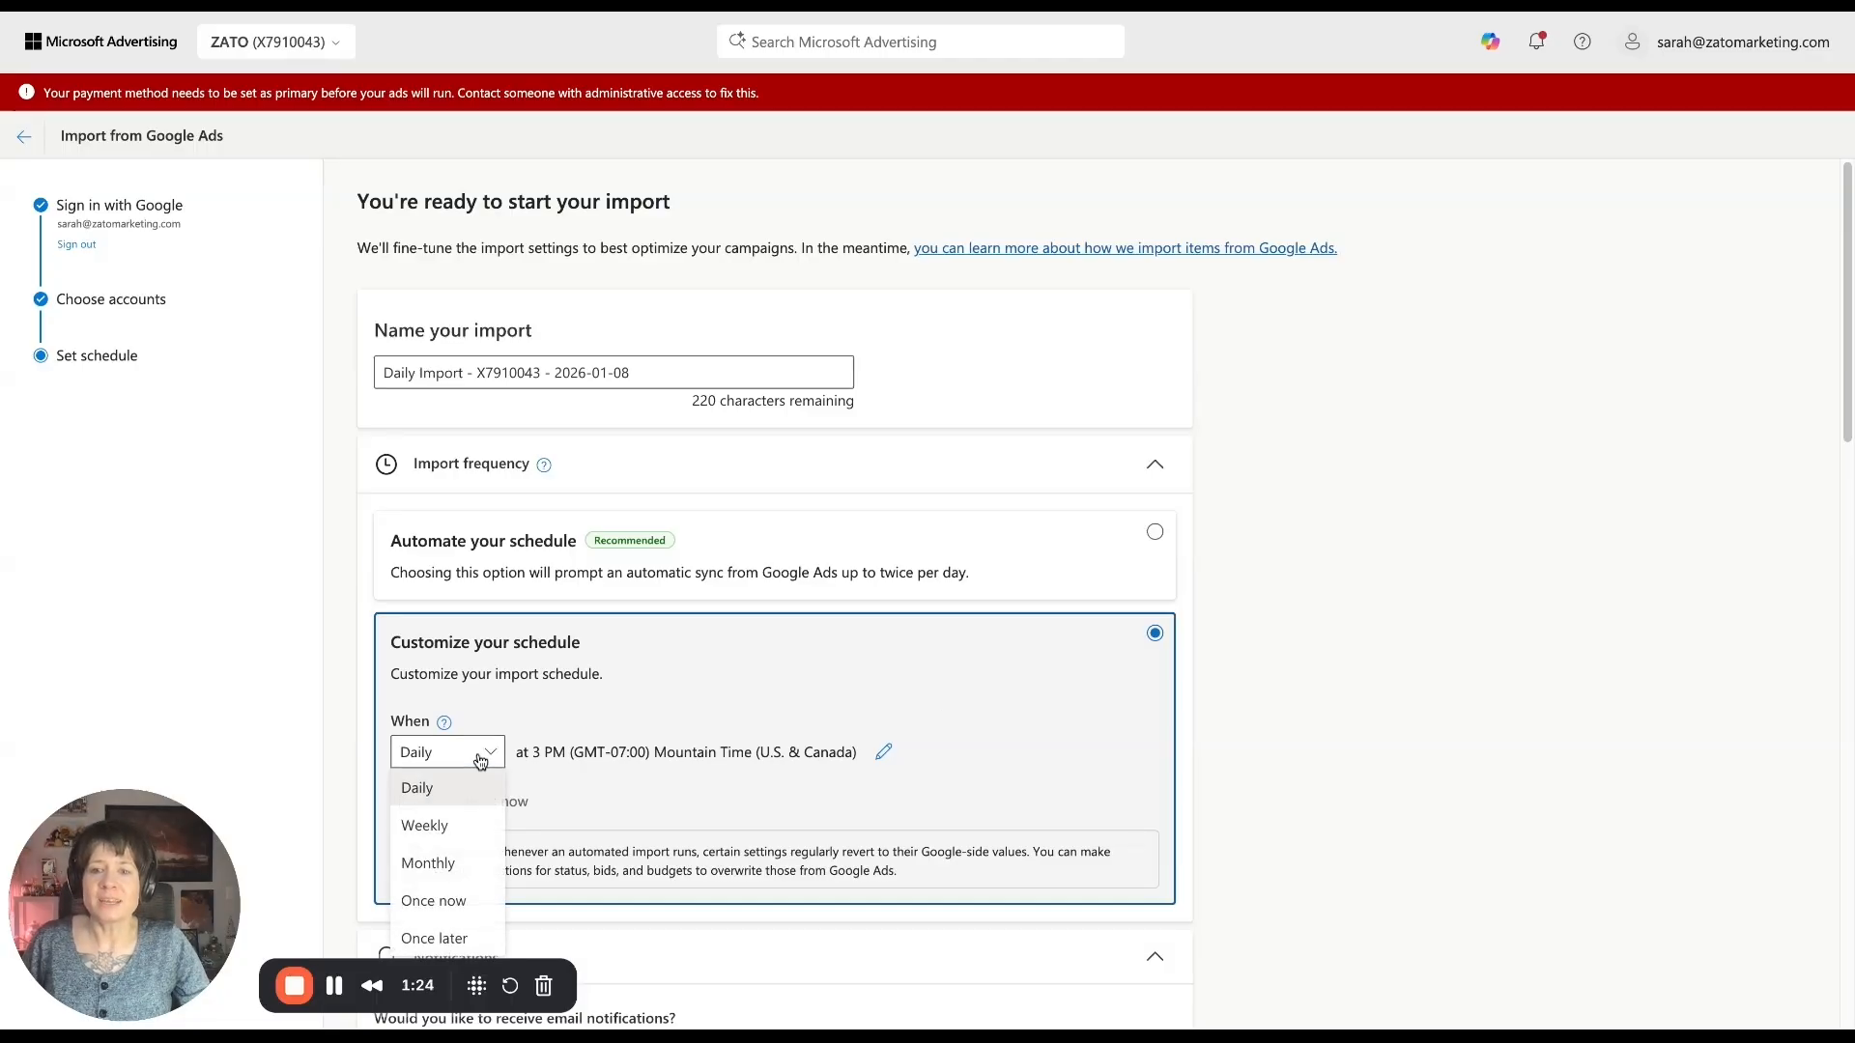
{"action": "left_click", "coordinate": [433, 900]}
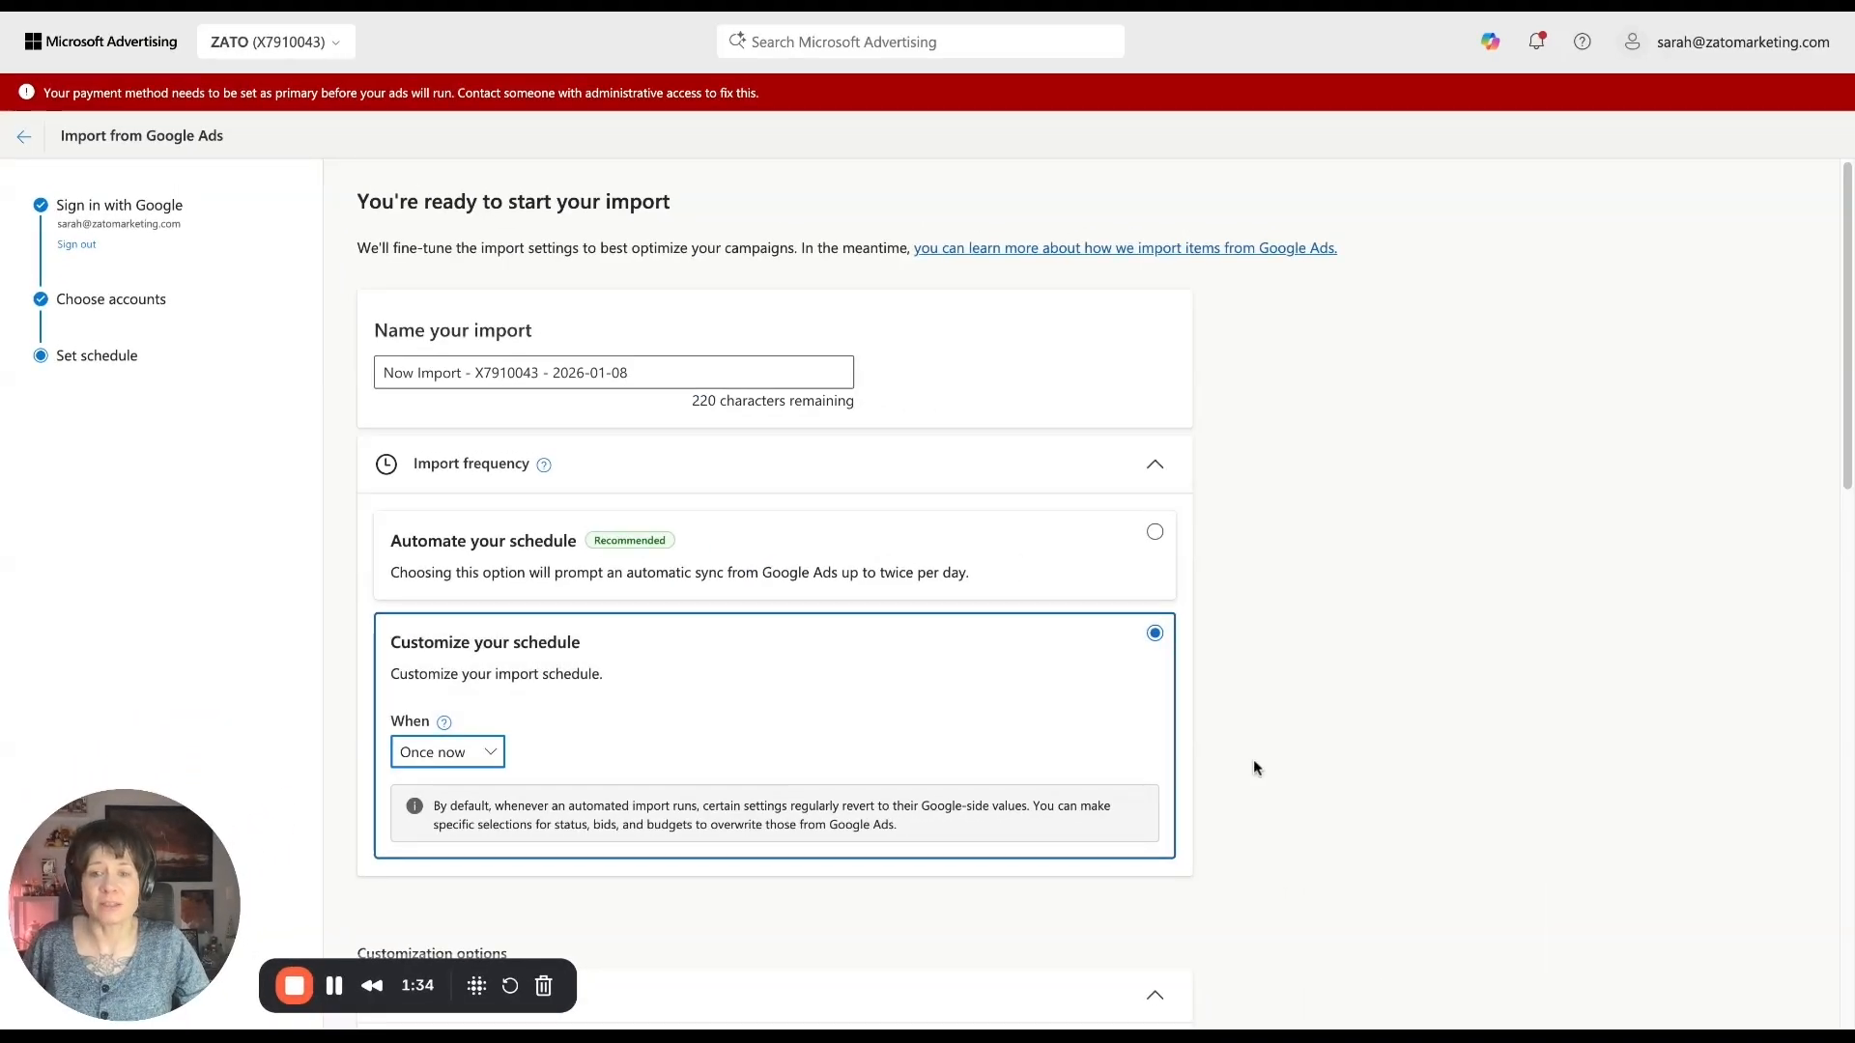
- Review the budget, bid, URL tracking and status customization options, and open the advanced import settings
{"action": "scroll", "coordinate": [1254, 759], "scroll_direction": "down", "scroll_amount": 5}
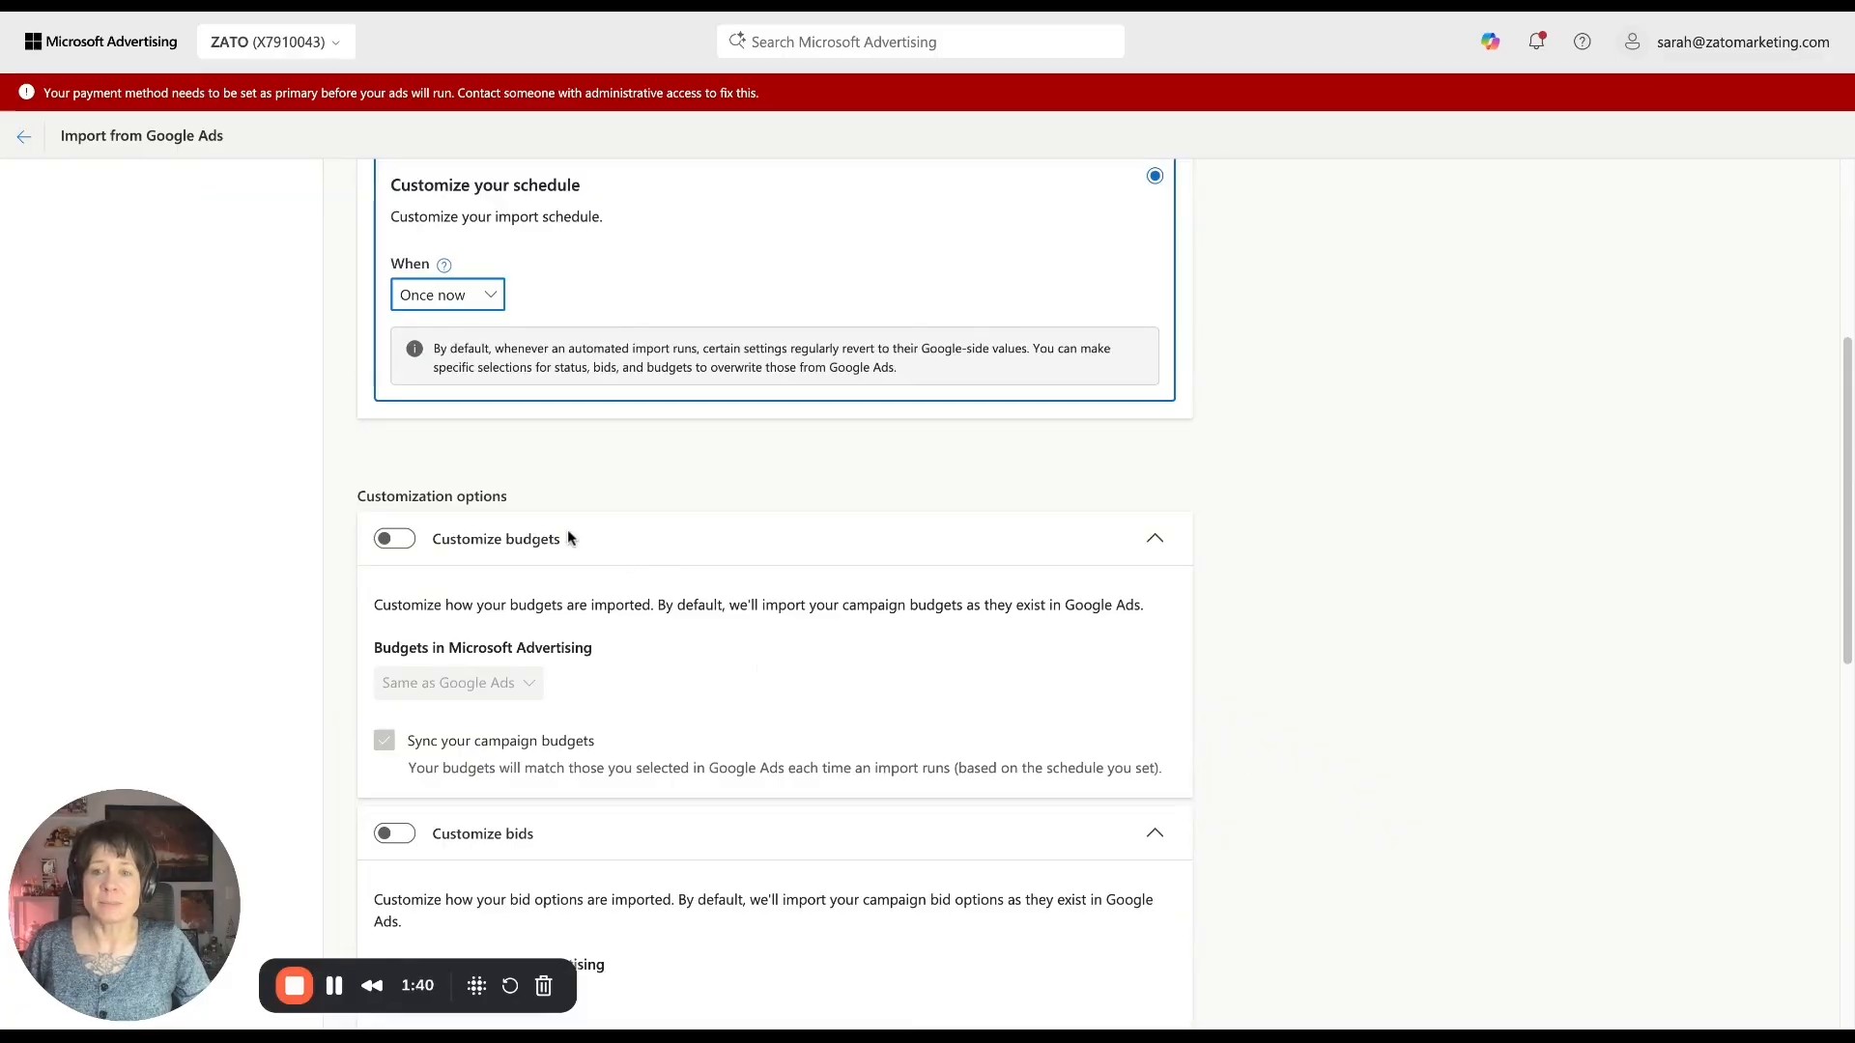
{"action": "scroll", "coordinate": [566, 537], "scroll_direction": "down", "scroll_amount": 4}
{"action": "scroll", "coordinate": [566, 530], "scroll_direction": "down", "scroll_amount": 3}
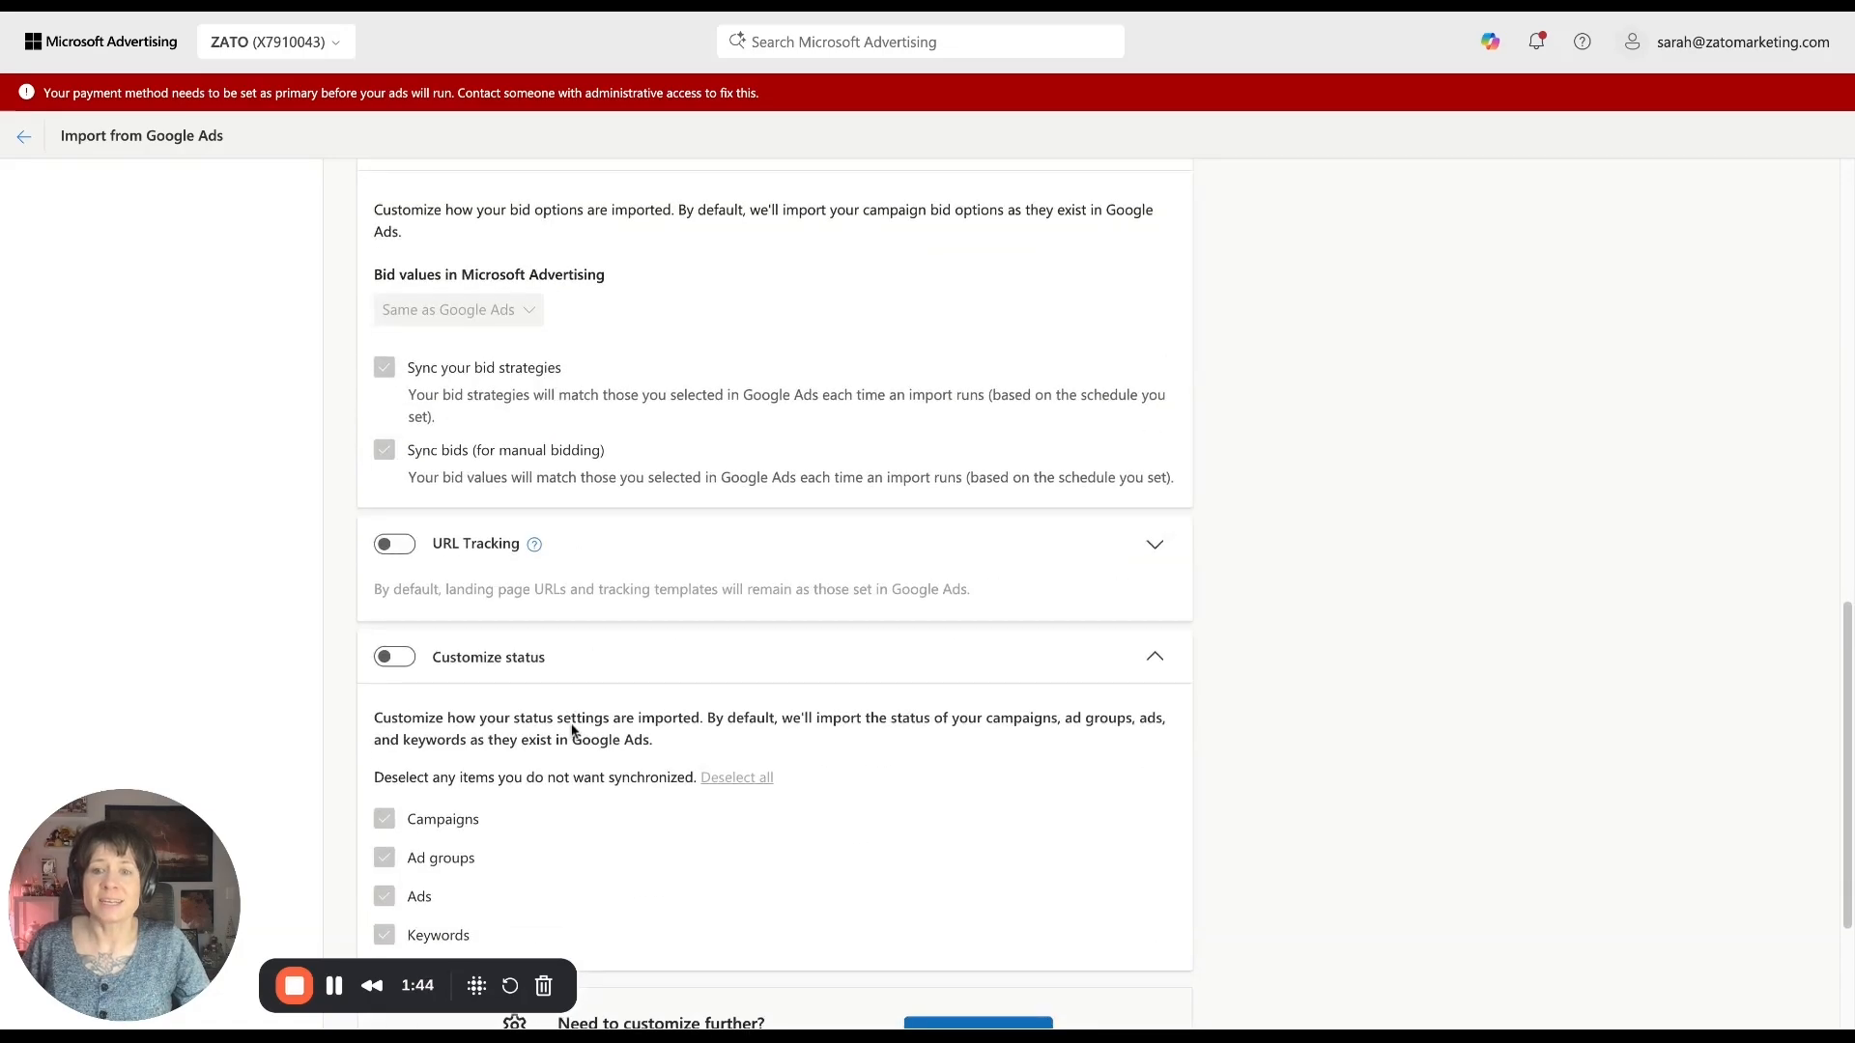
{"action": "scroll", "coordinate": [571, 724], "scroll_direction": "down", "scroll_amount": 3}
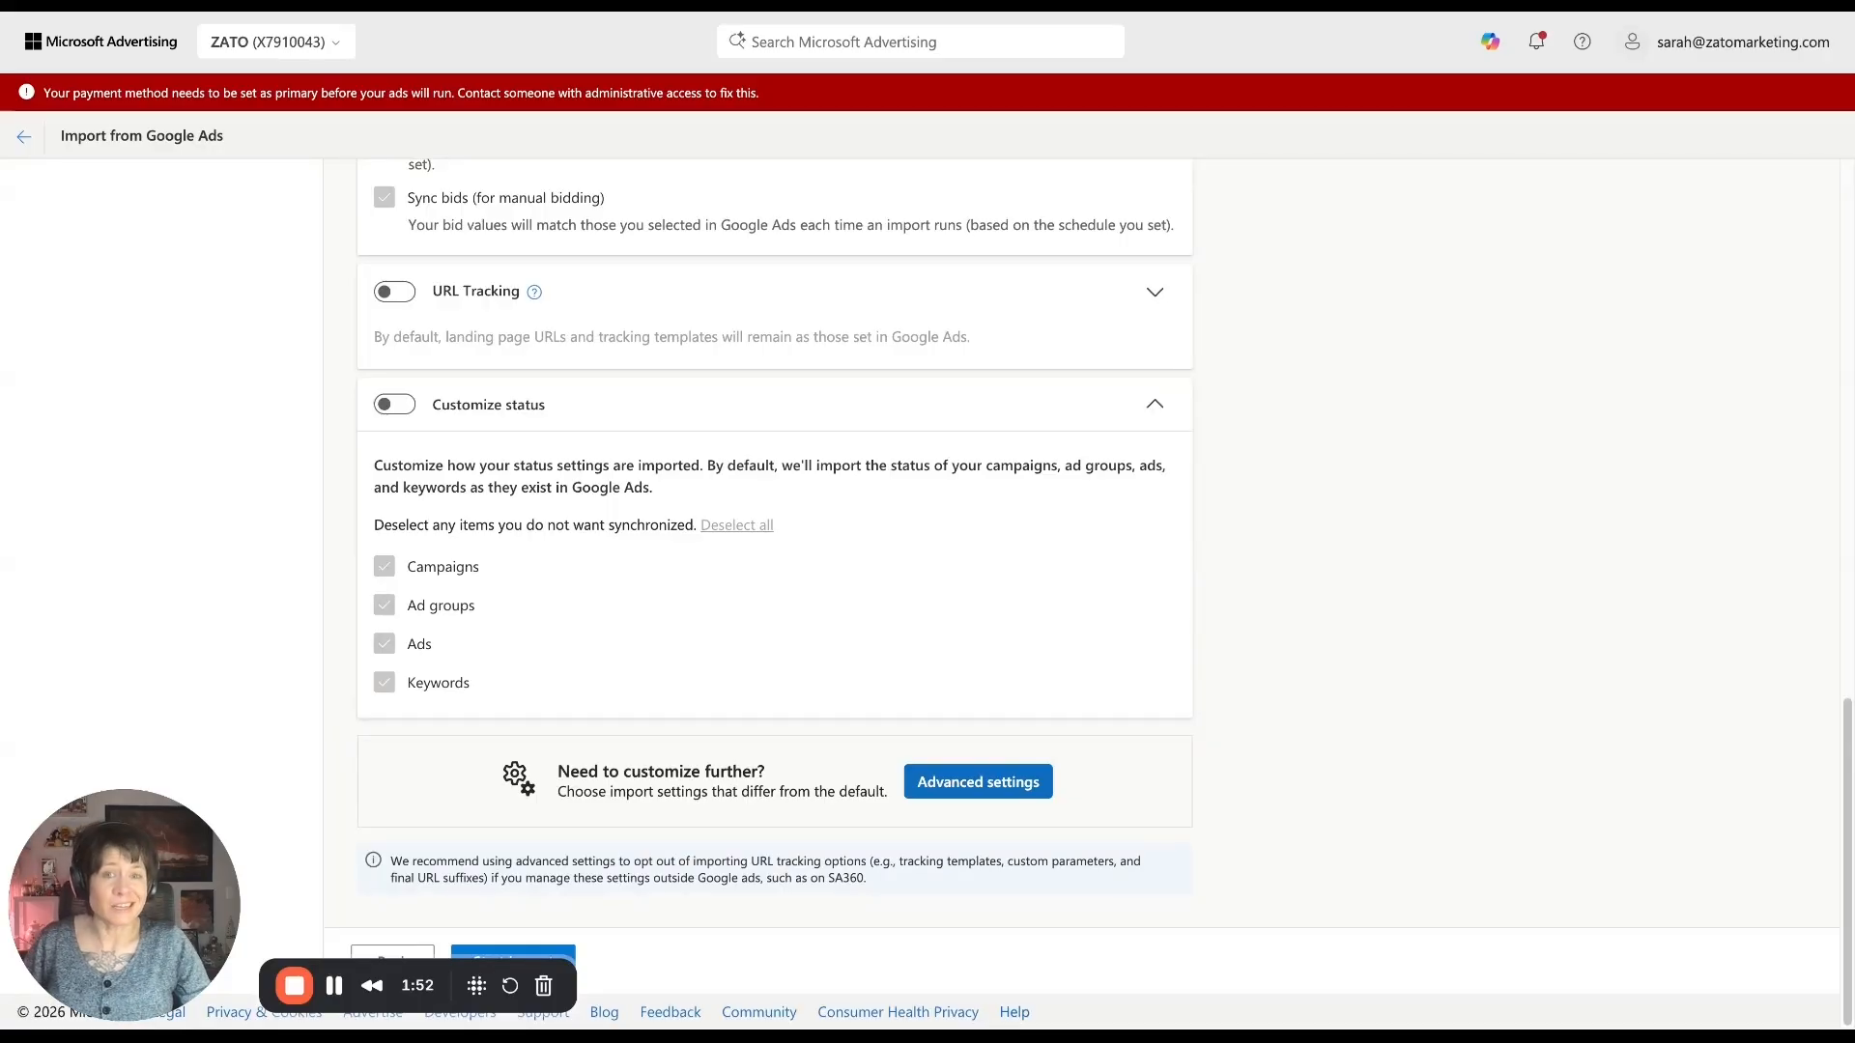
{"action": "left_click", "coordinate": [995, 785]}
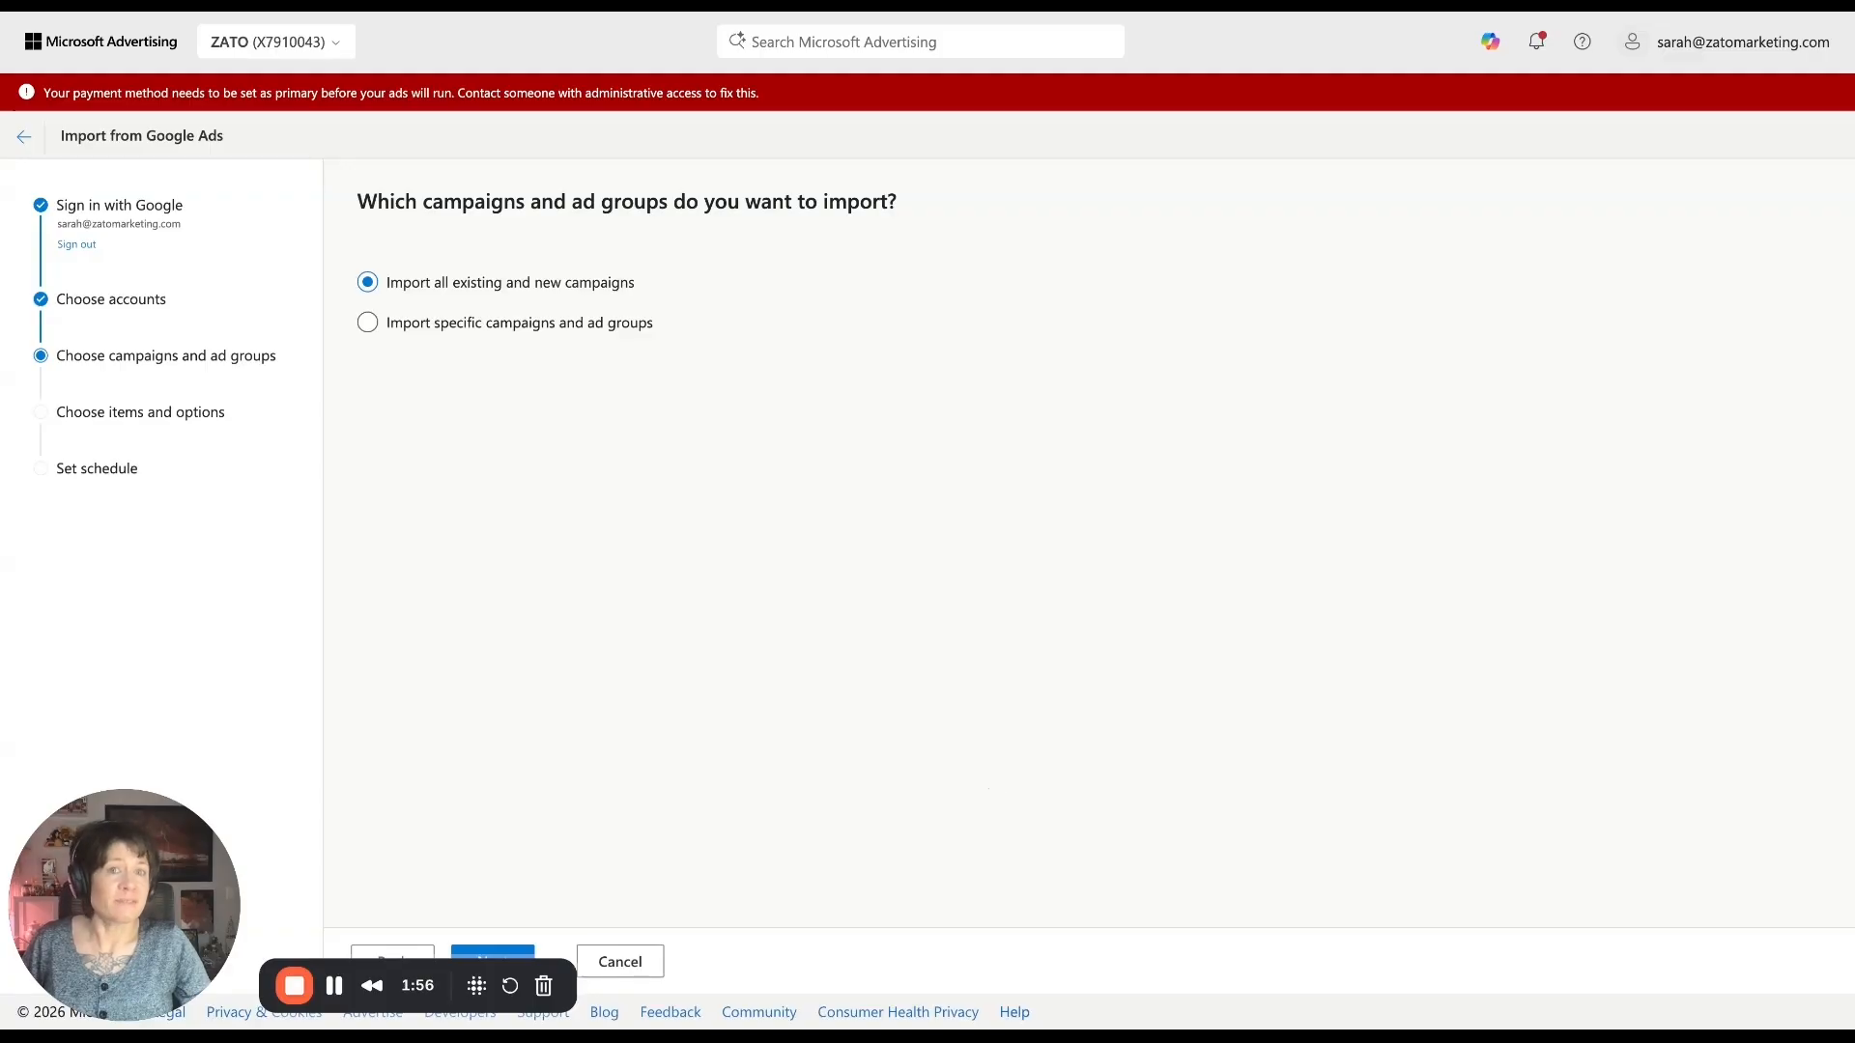
- Restrict the import to the specific campaign "Search - Prospecting - Flyover States" and continue to the items and options
{"action": "left_click", "coordinate": [534, 322]}
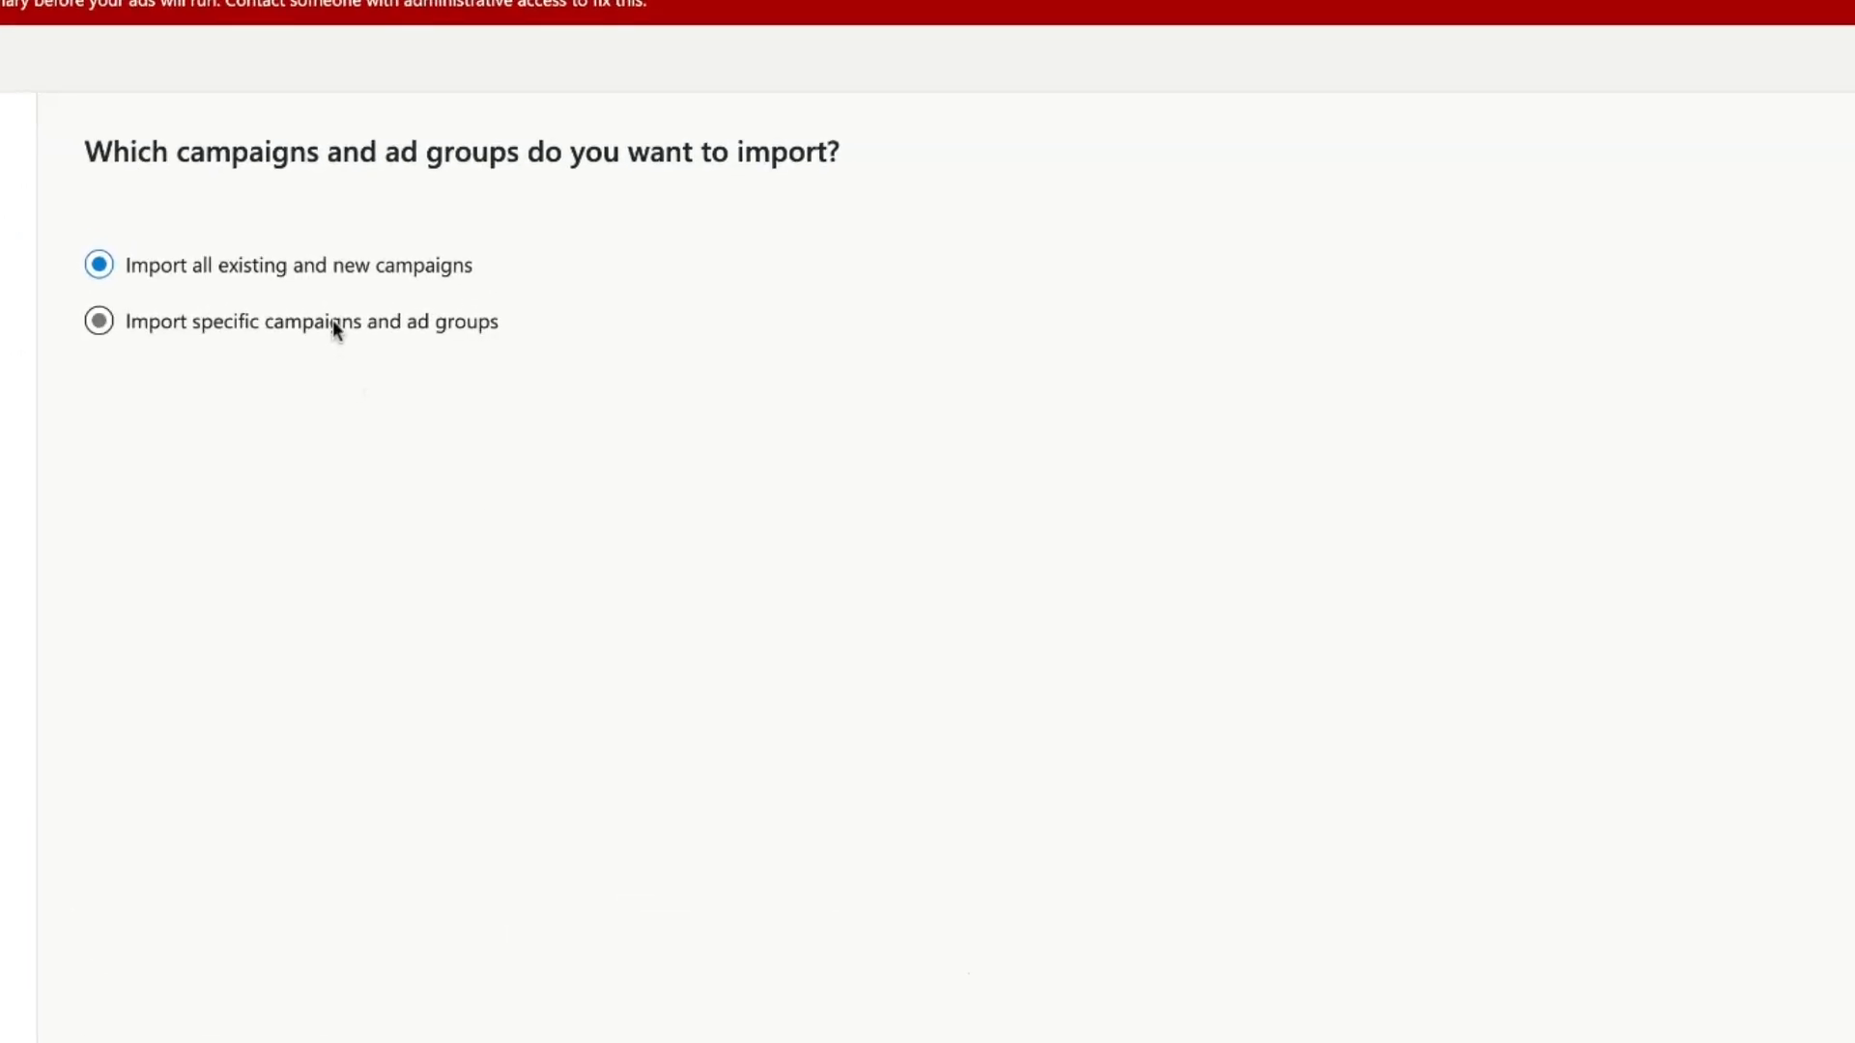
{"action": "left_click", "coordinate": [218, 646]}
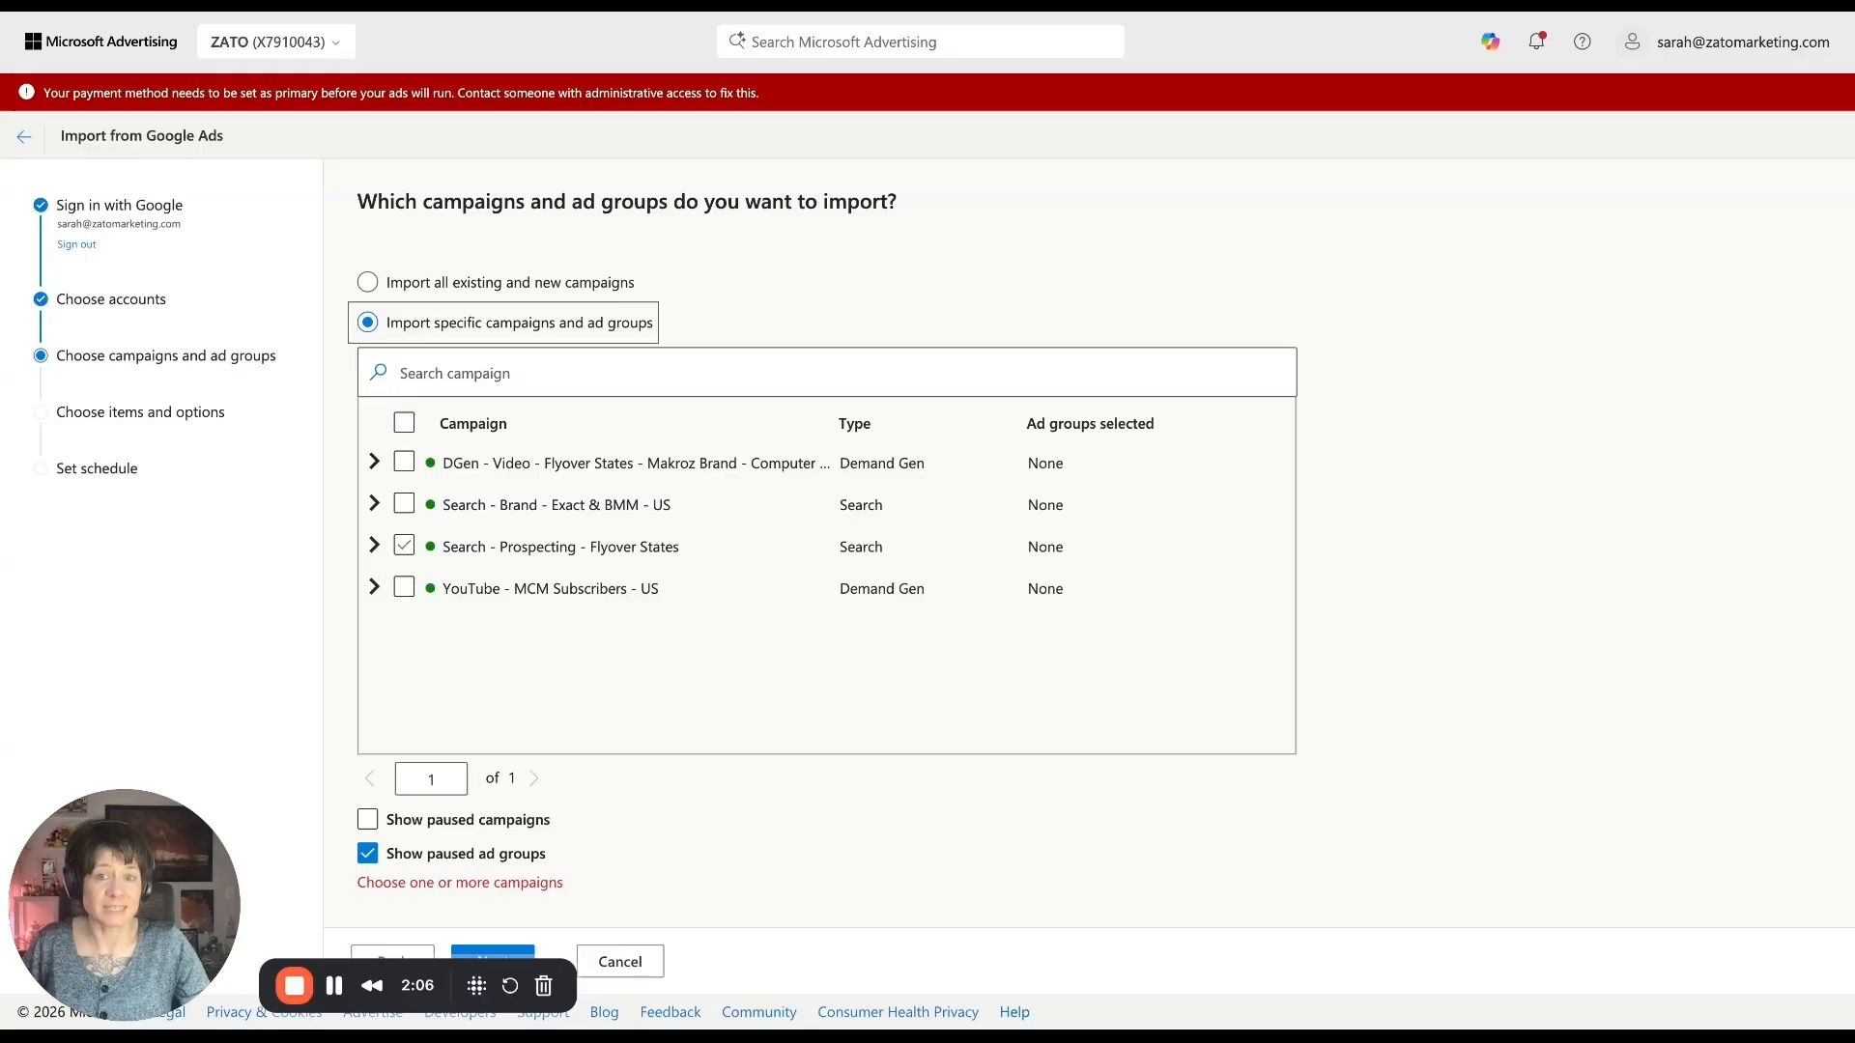
{"action": "left_click", "coordinate": [403, 546]}
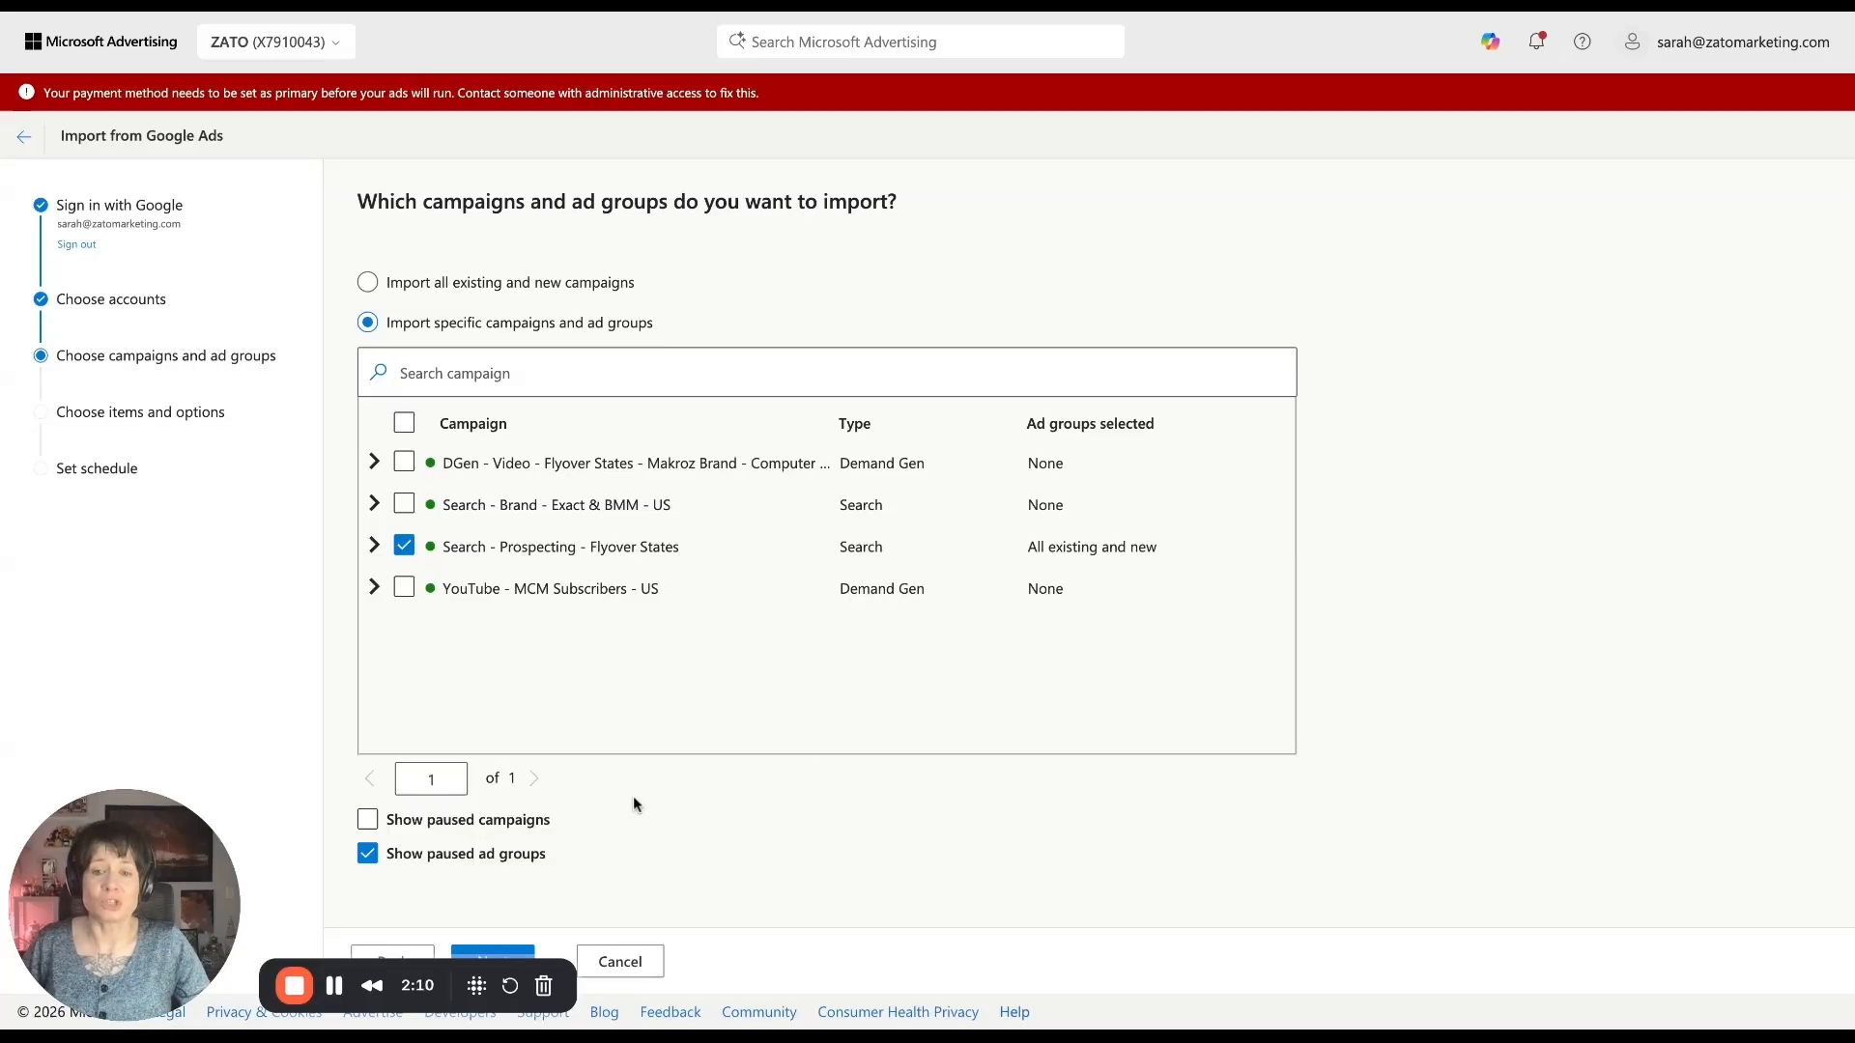
{"action": "left_click", "coordinate": [488, 952]}
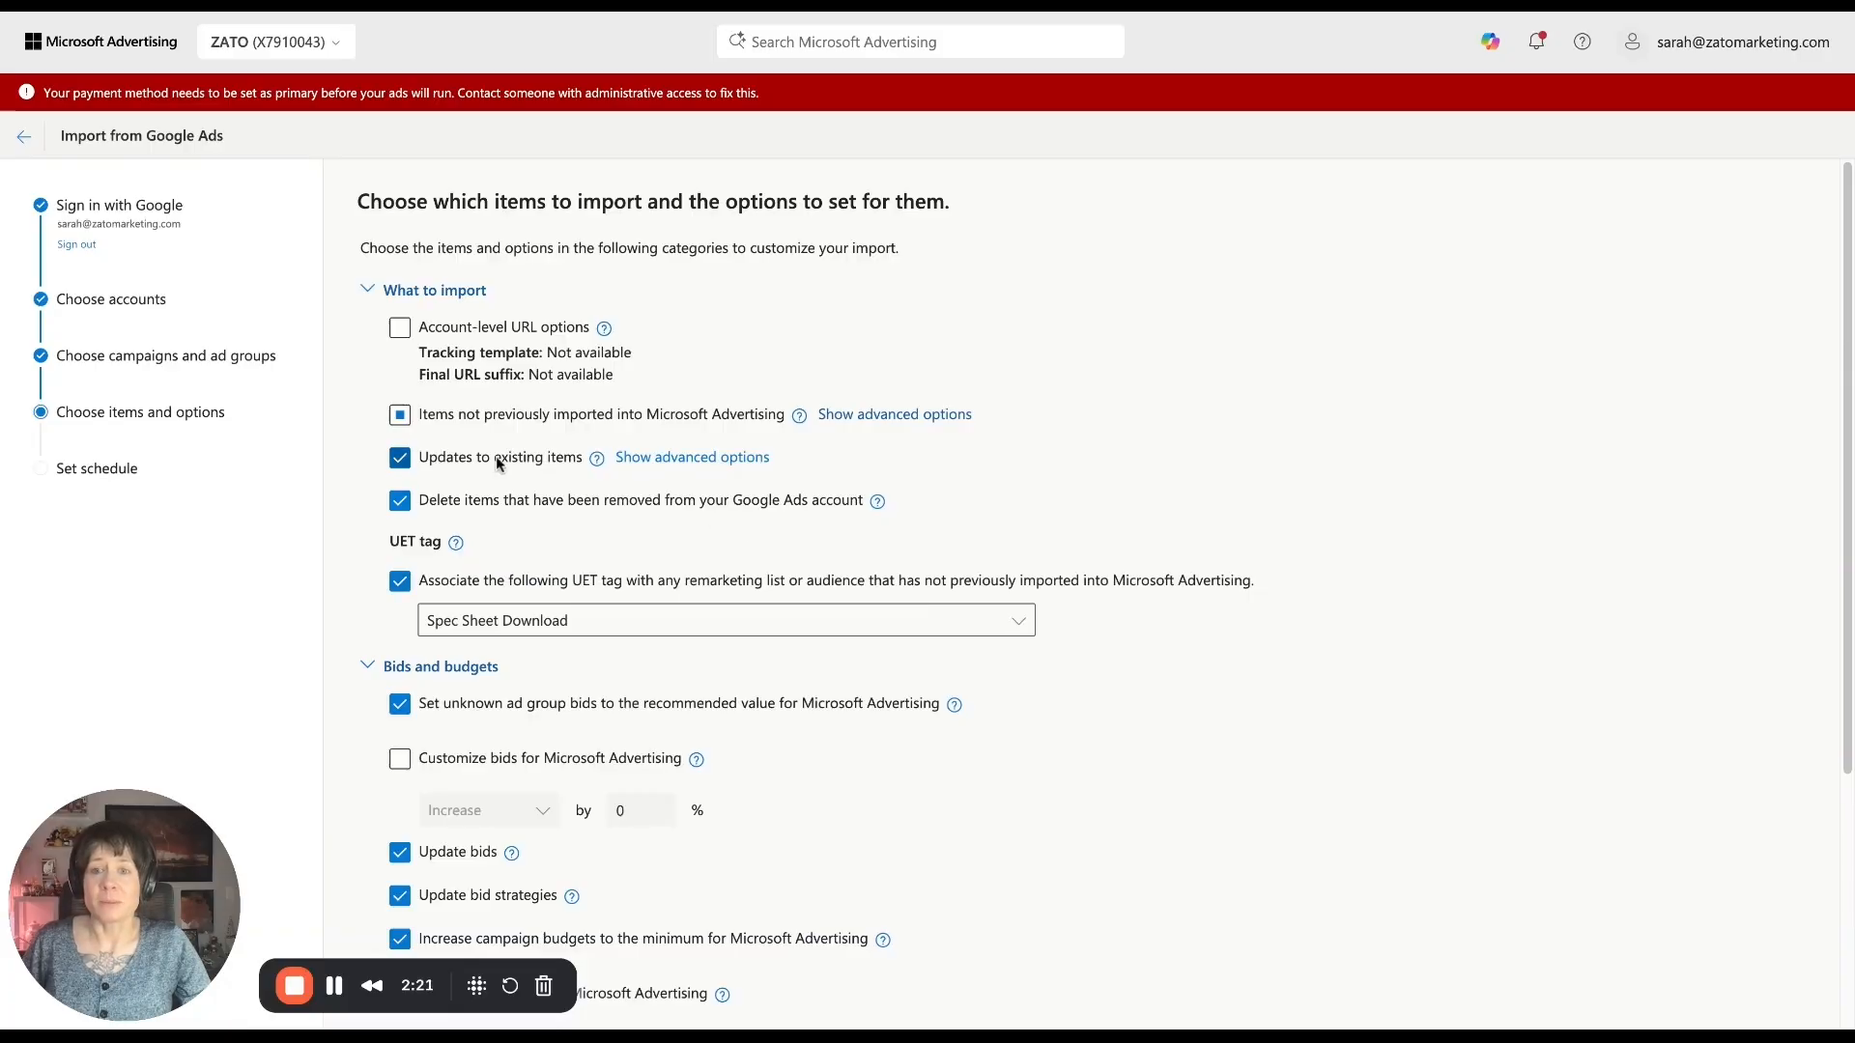
- Show the advanced options for updates to existing items and review the campaign, targeting, extension, UET tag, and bids and budgets settings
{"action": "left_click", "coordinate": [703, 459]}
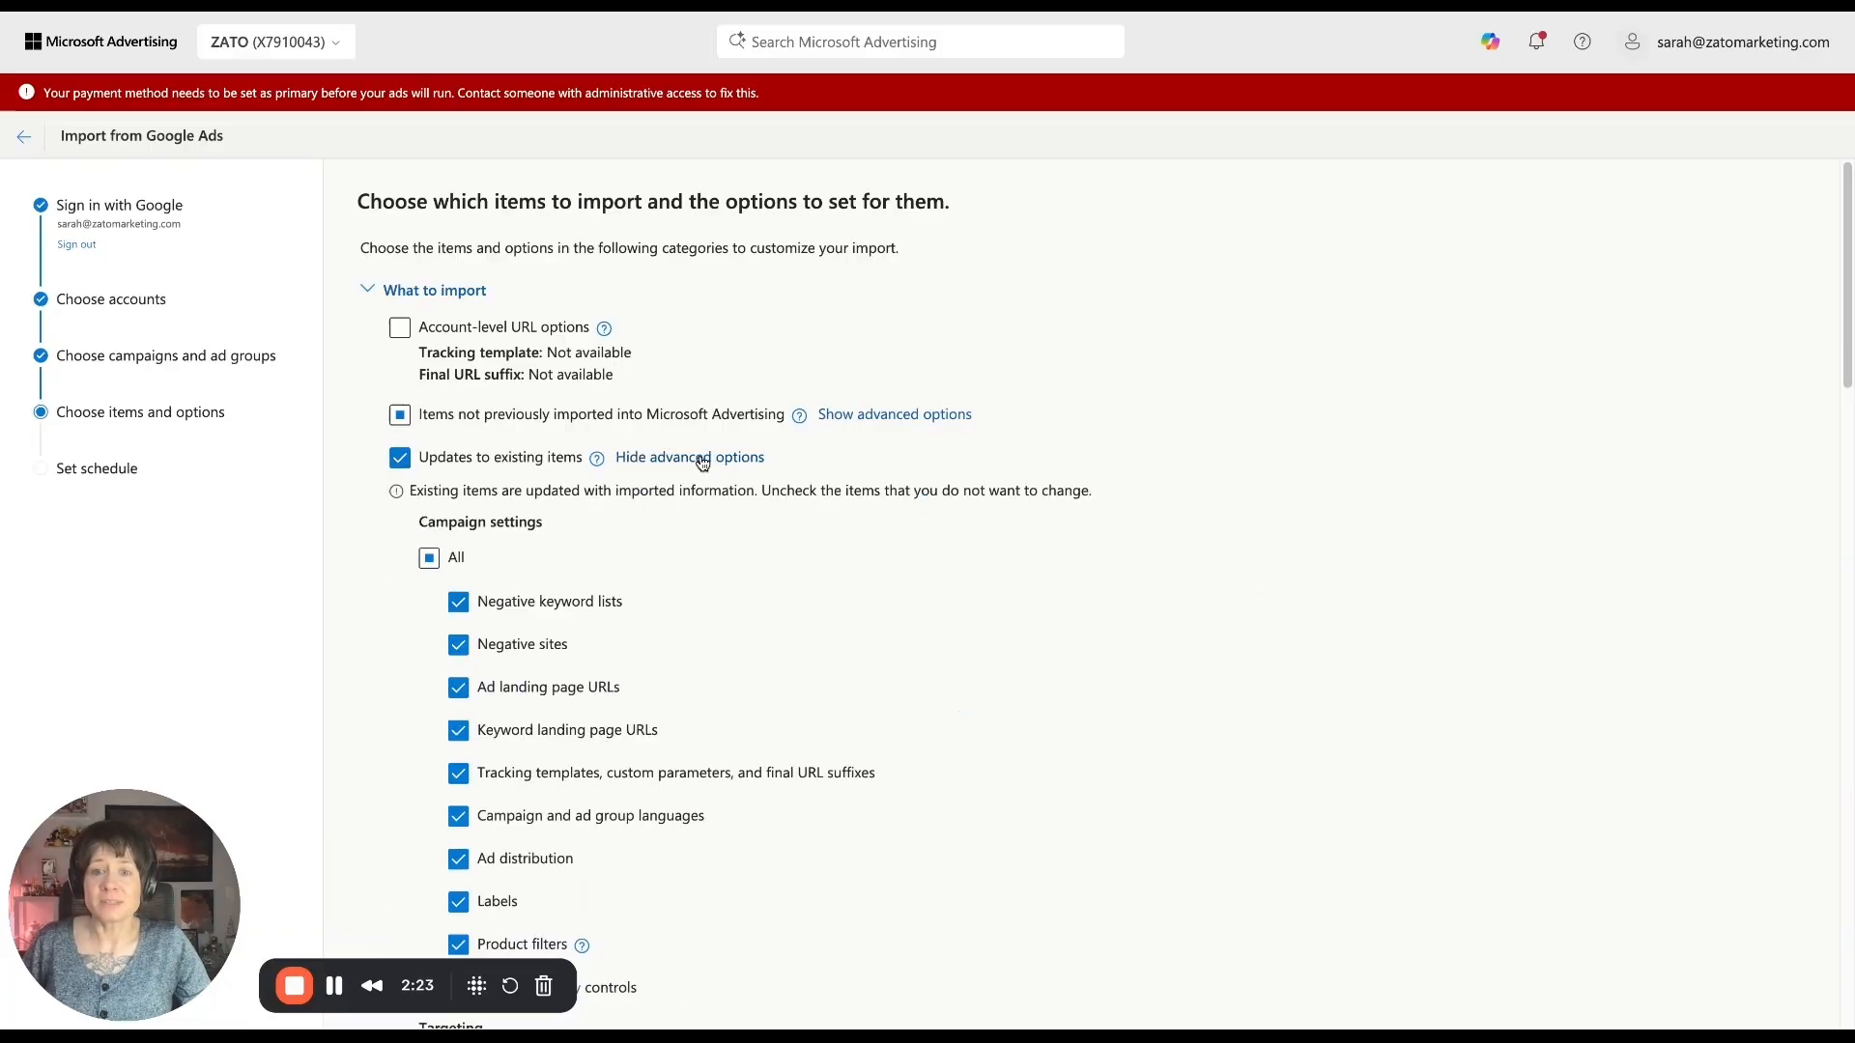
{"action": "scroll", "coordinate": [779, 618], "scroll_direction": "down", "scroll_amount": 3}
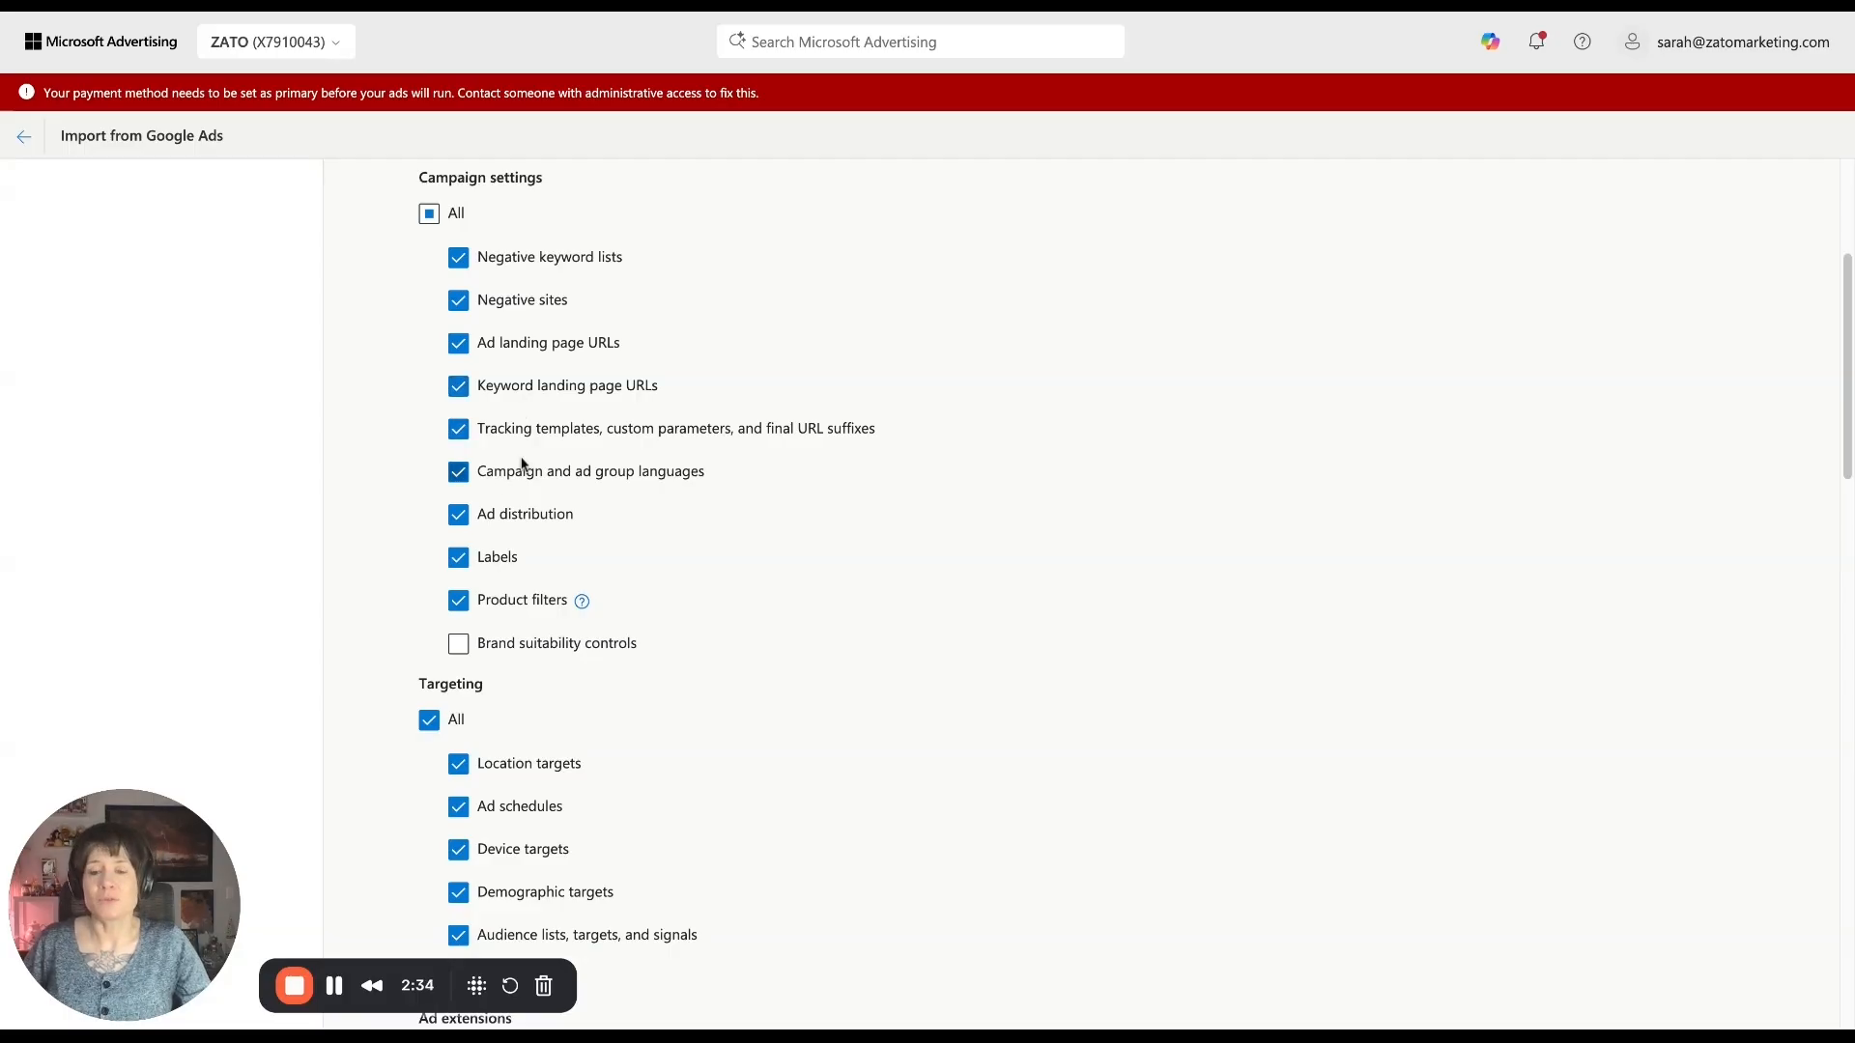
{"action": "scroll", "coordinate": [693, 523], "scroll_direction": "down", "scroll_amount": 4}
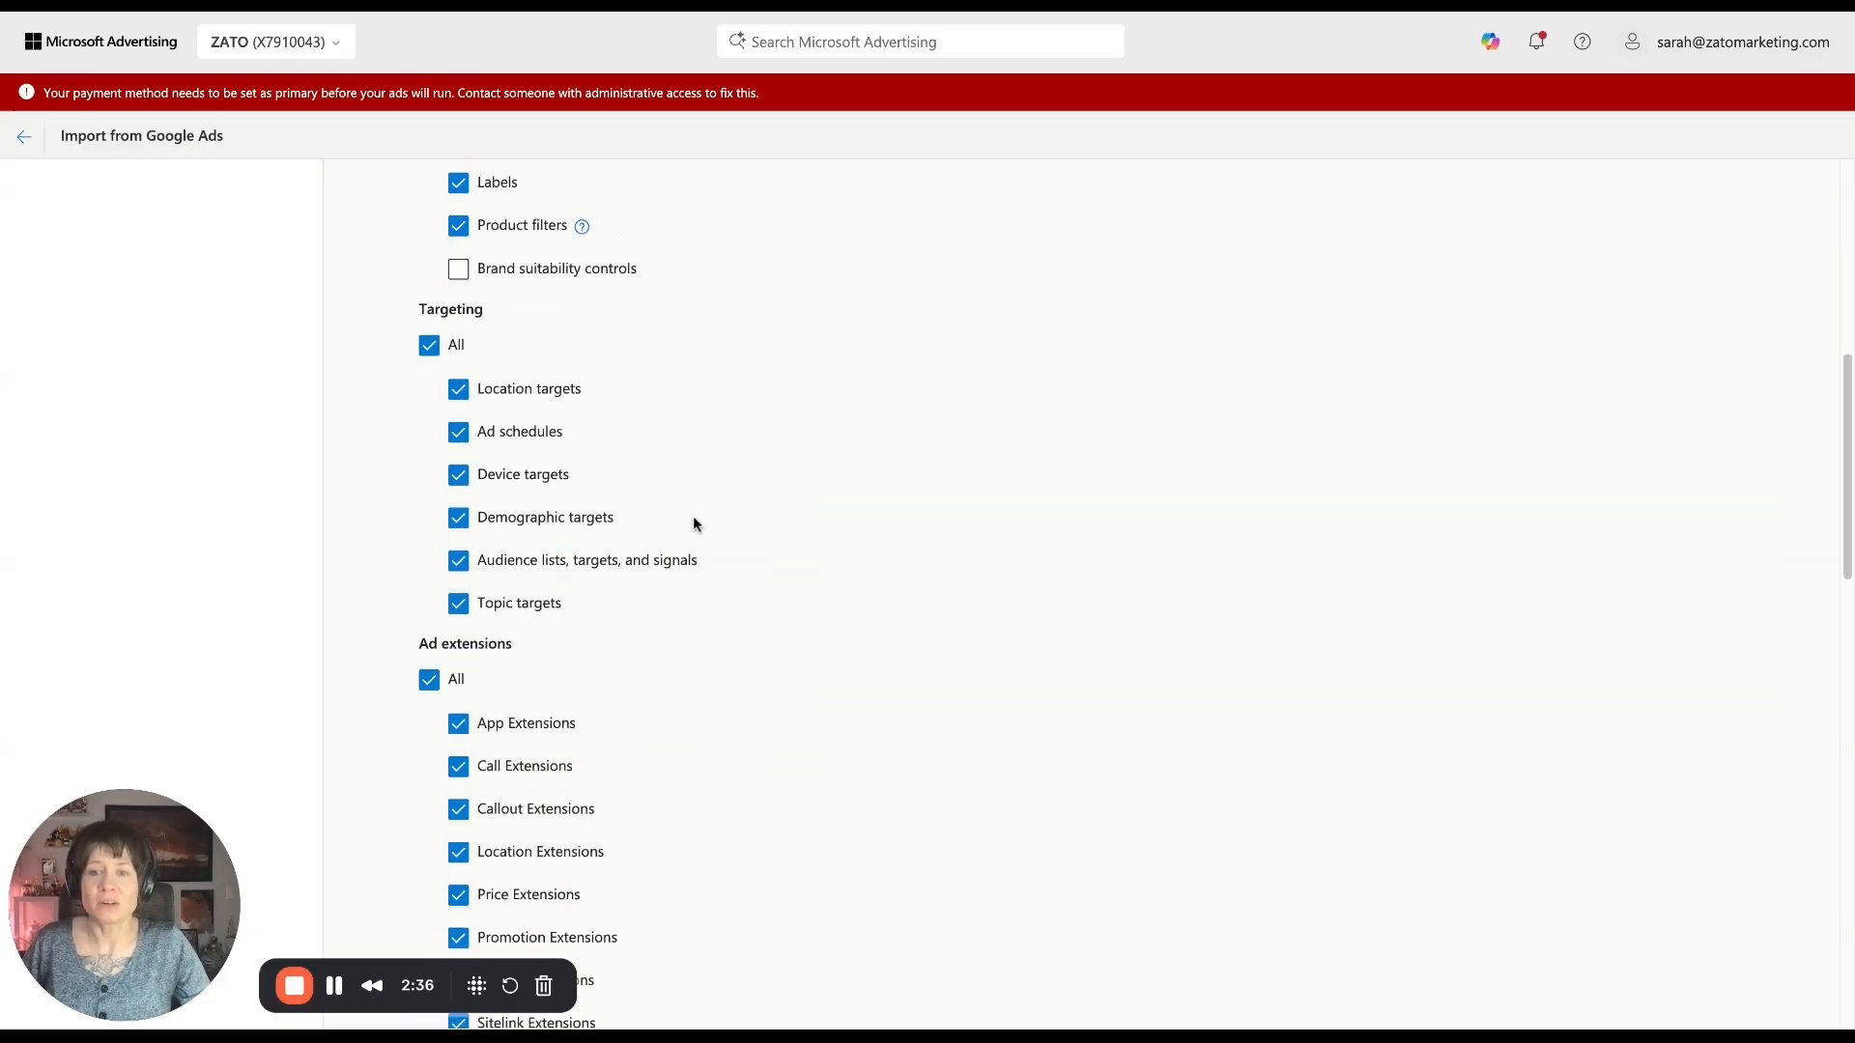
{"action": "scroll", "coordinate": [692, 524], "scroll_direction": "down", "scroll_amount": 5}
{"action": "scroll", "coordinate": [692, 524], "scroll_direction": "down", "scroll_amount": 6}
{"action": "scroll", "coordinate": [692, 524], "scroll_direction": "down", "scroll_amount": 4}
{"action": "scroll", "coordinate": [693, 524], "scroll_direction": "down", "scroll_amount": 2}
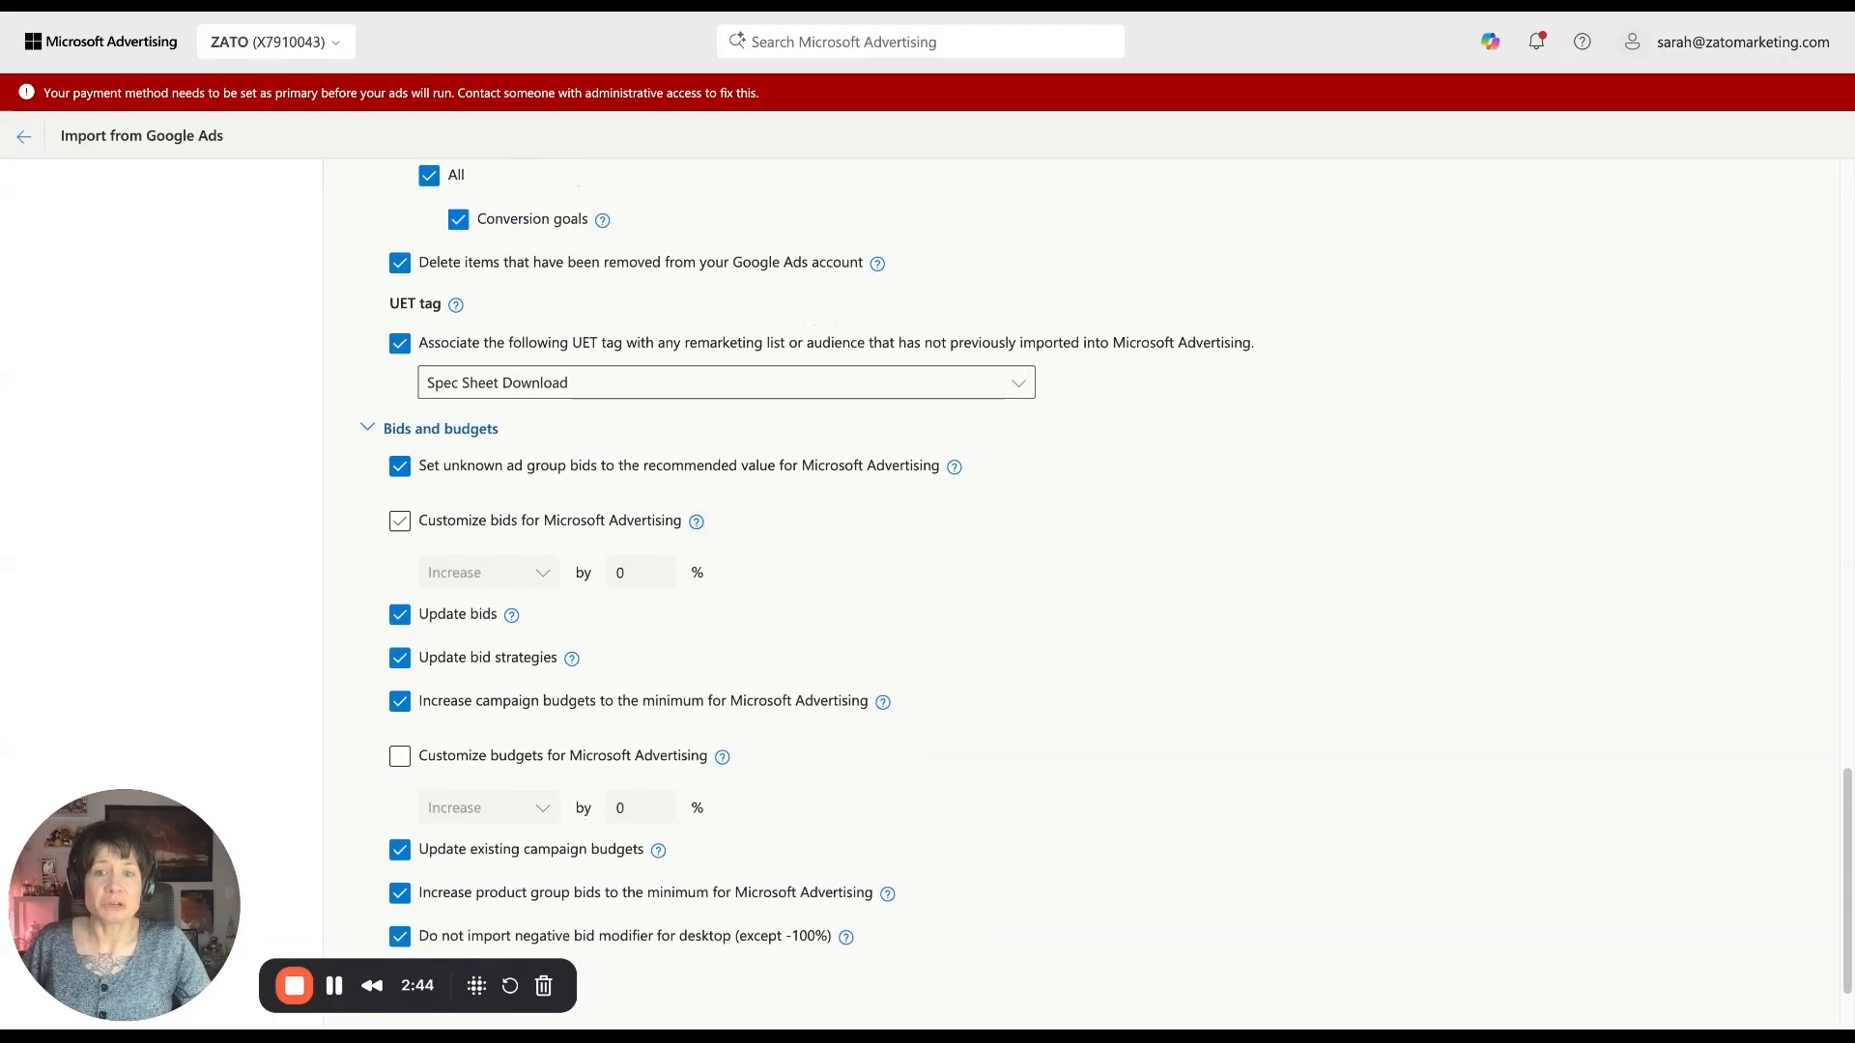
{"action": "scroll", "coordinate": [400, 521], "scroll_direction": "down", "scroll_amount": 1}
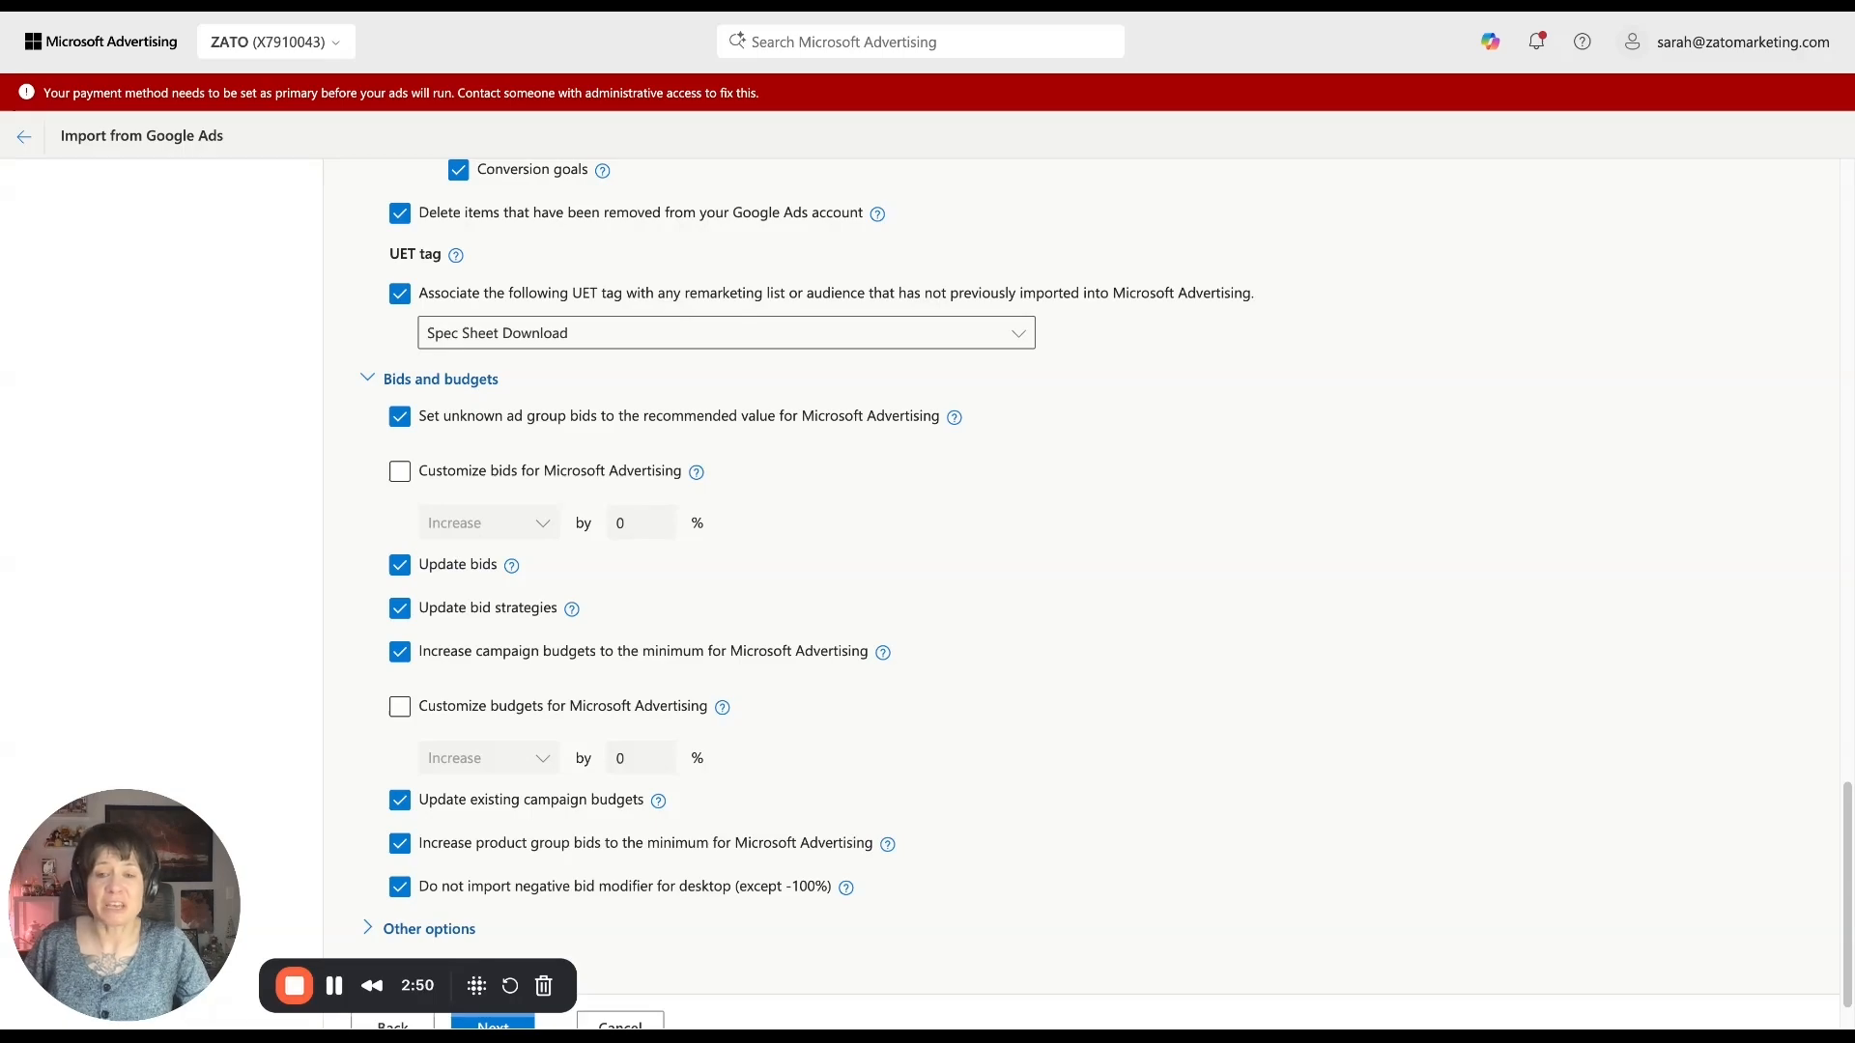
{"action": "scroll", "coordinate": [1101, 594], "scroll_direction": "down", "scroll_amount": 1}
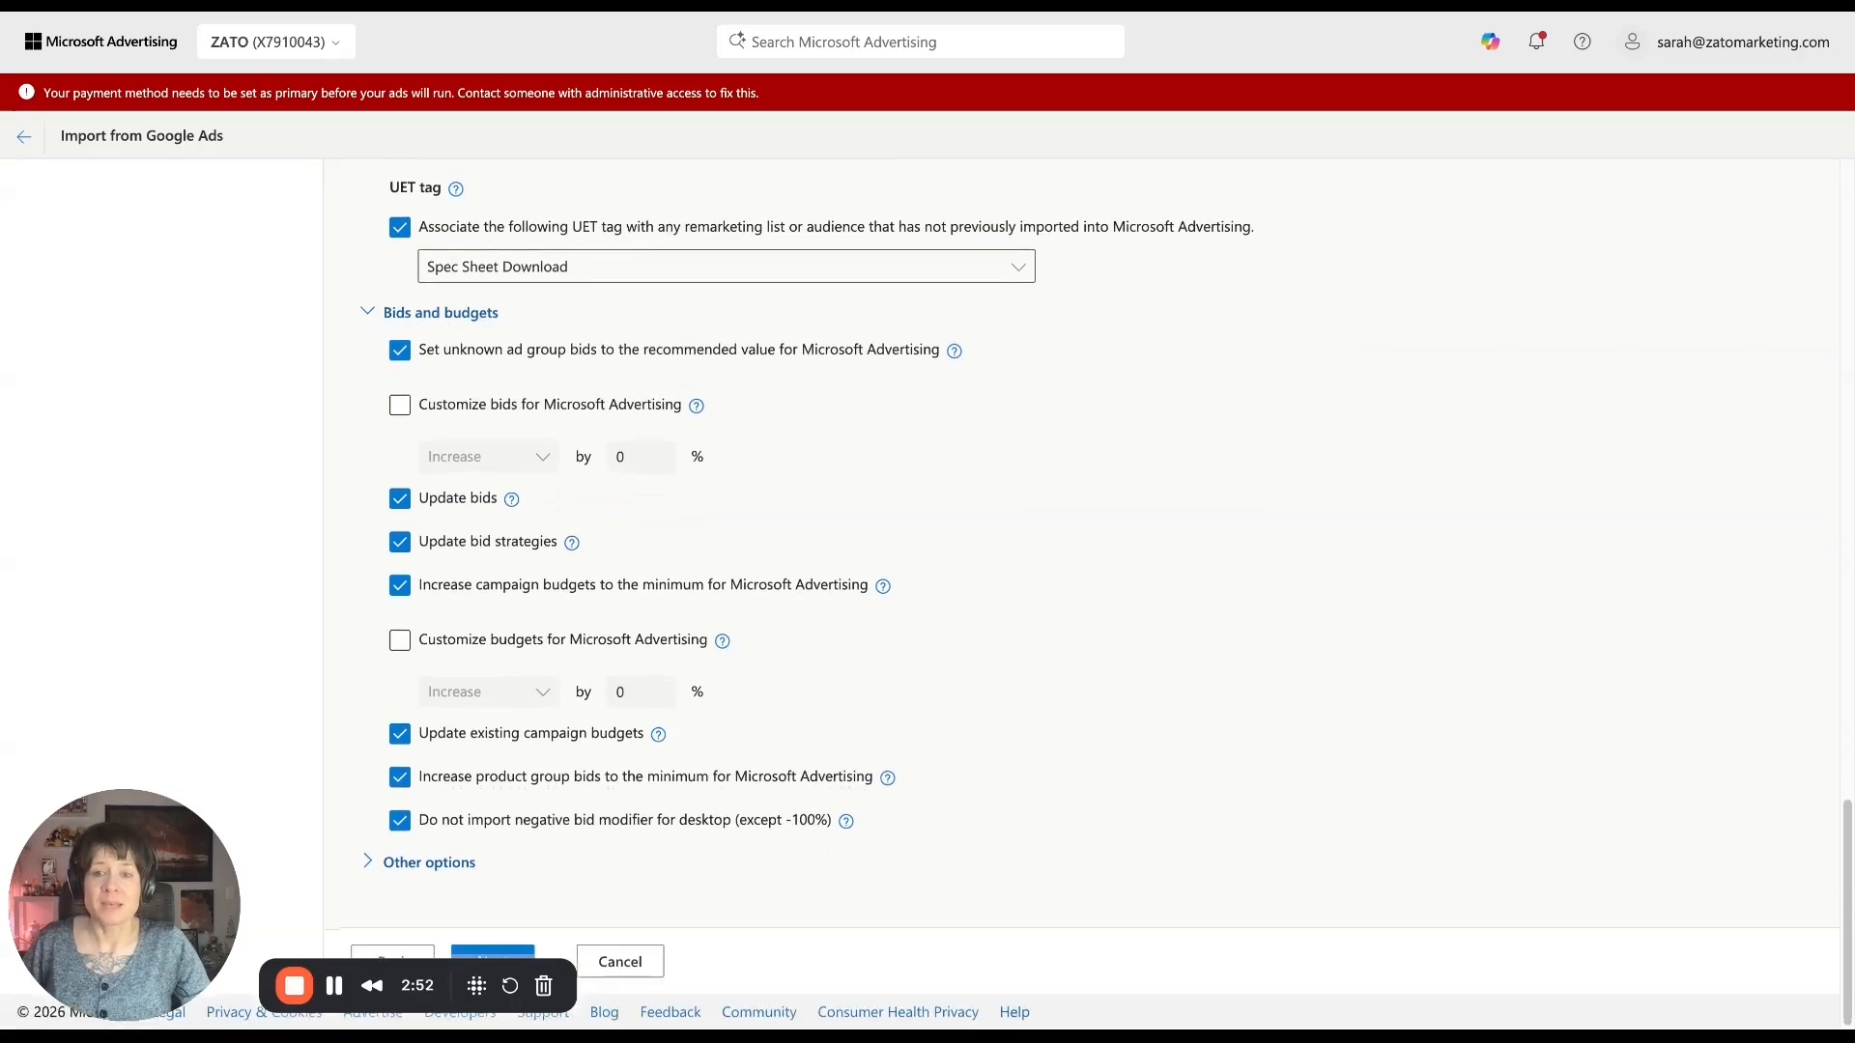
- Expand Other options, review the URL, tracking, campaign, ad and targeting settings, and continue to the schedule with the selections unchanged
{"action": "left_click", "coordinate": [411, 862]}
{"action": "scroll", "coordinate": [771, 755], "scroll_direction": "down", "scroll_amount": 3}
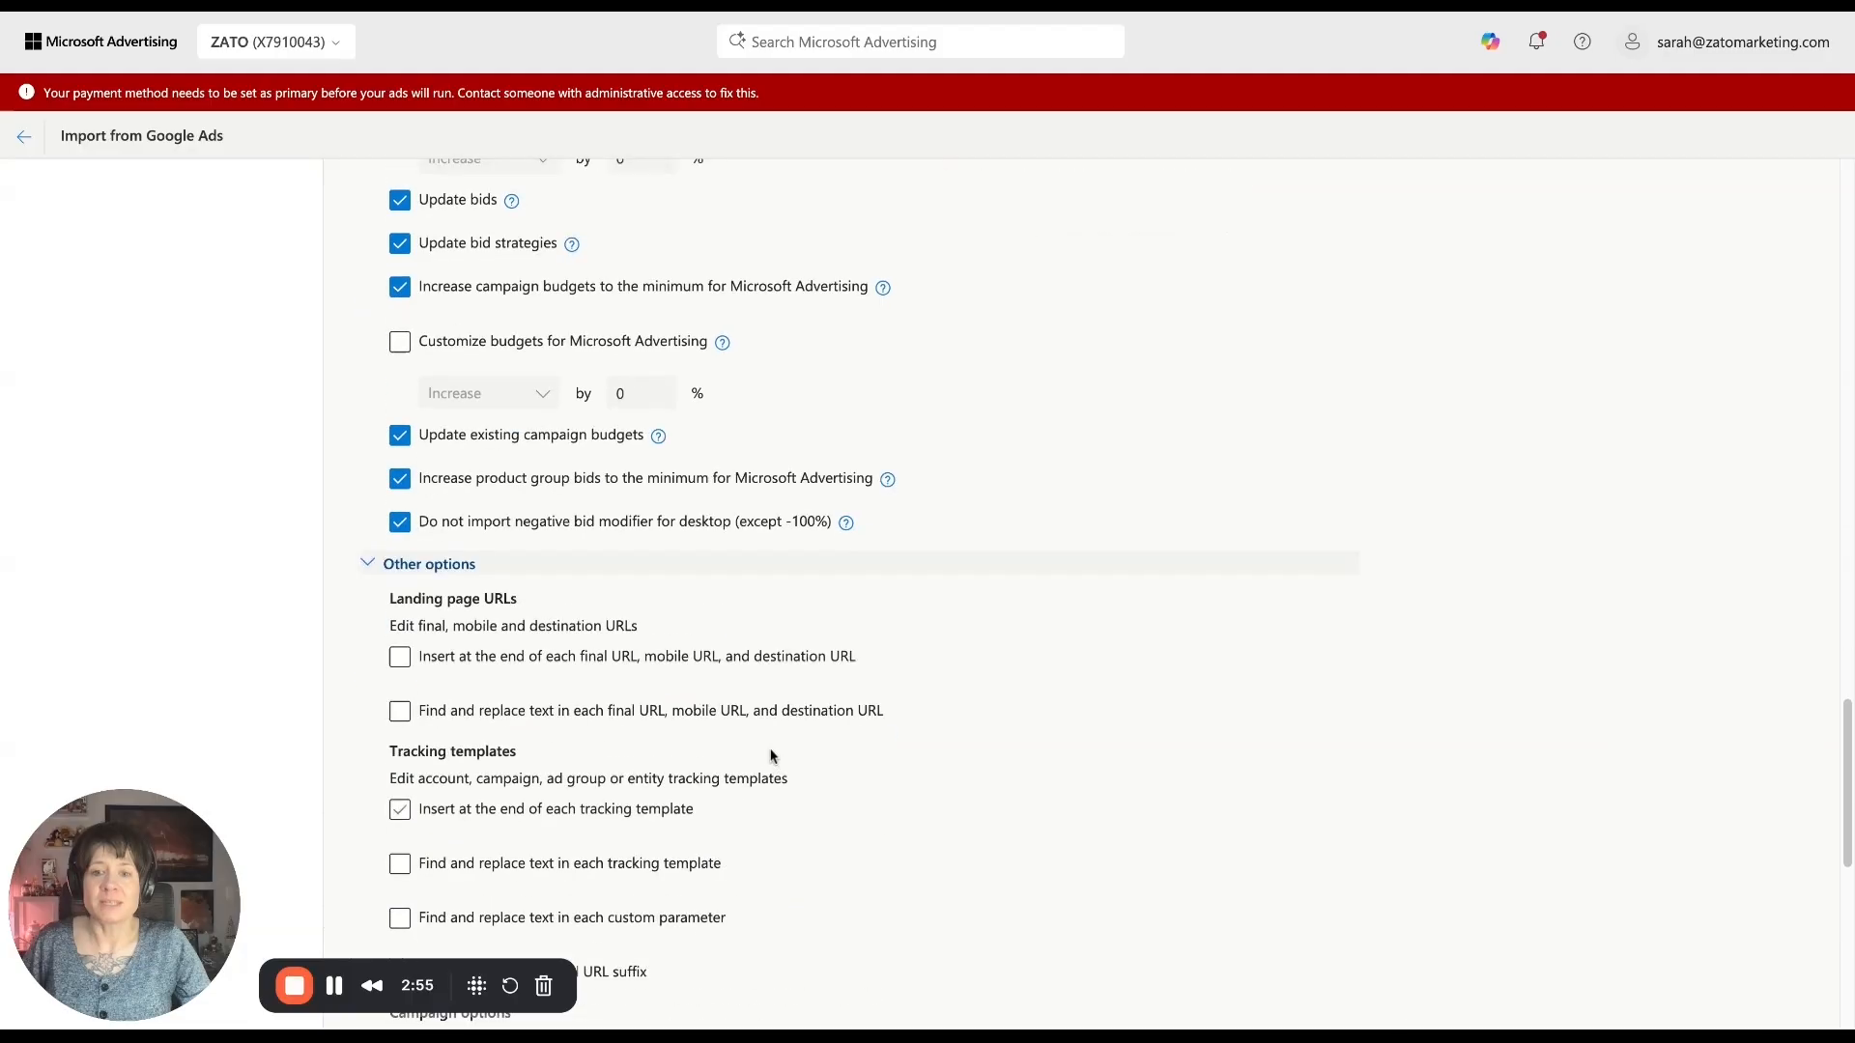
{"action": "scroll", "coordinate": [771, 755], "scroll_direction": "down", "scroll_amount": 3}
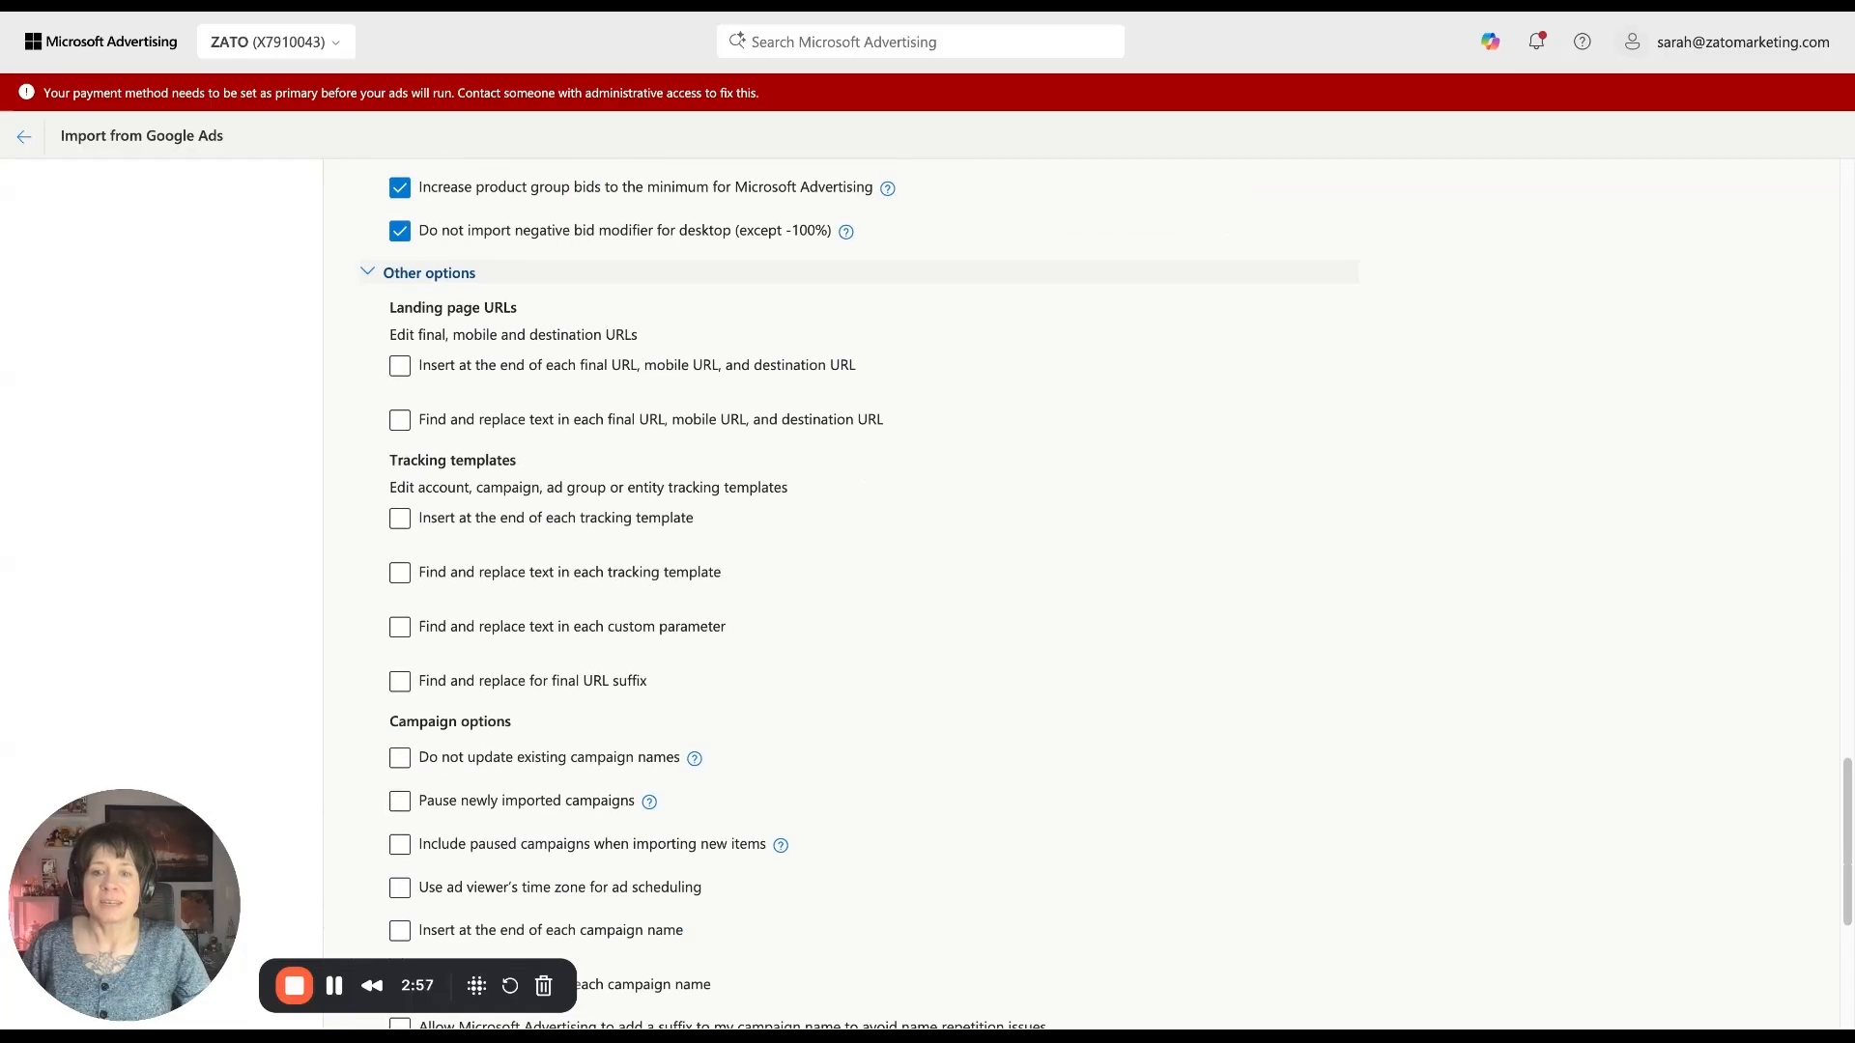
{"action": "scroll", "coordinate": [702, 603], "scroll_direction": "down", "scroll_amount": 1}
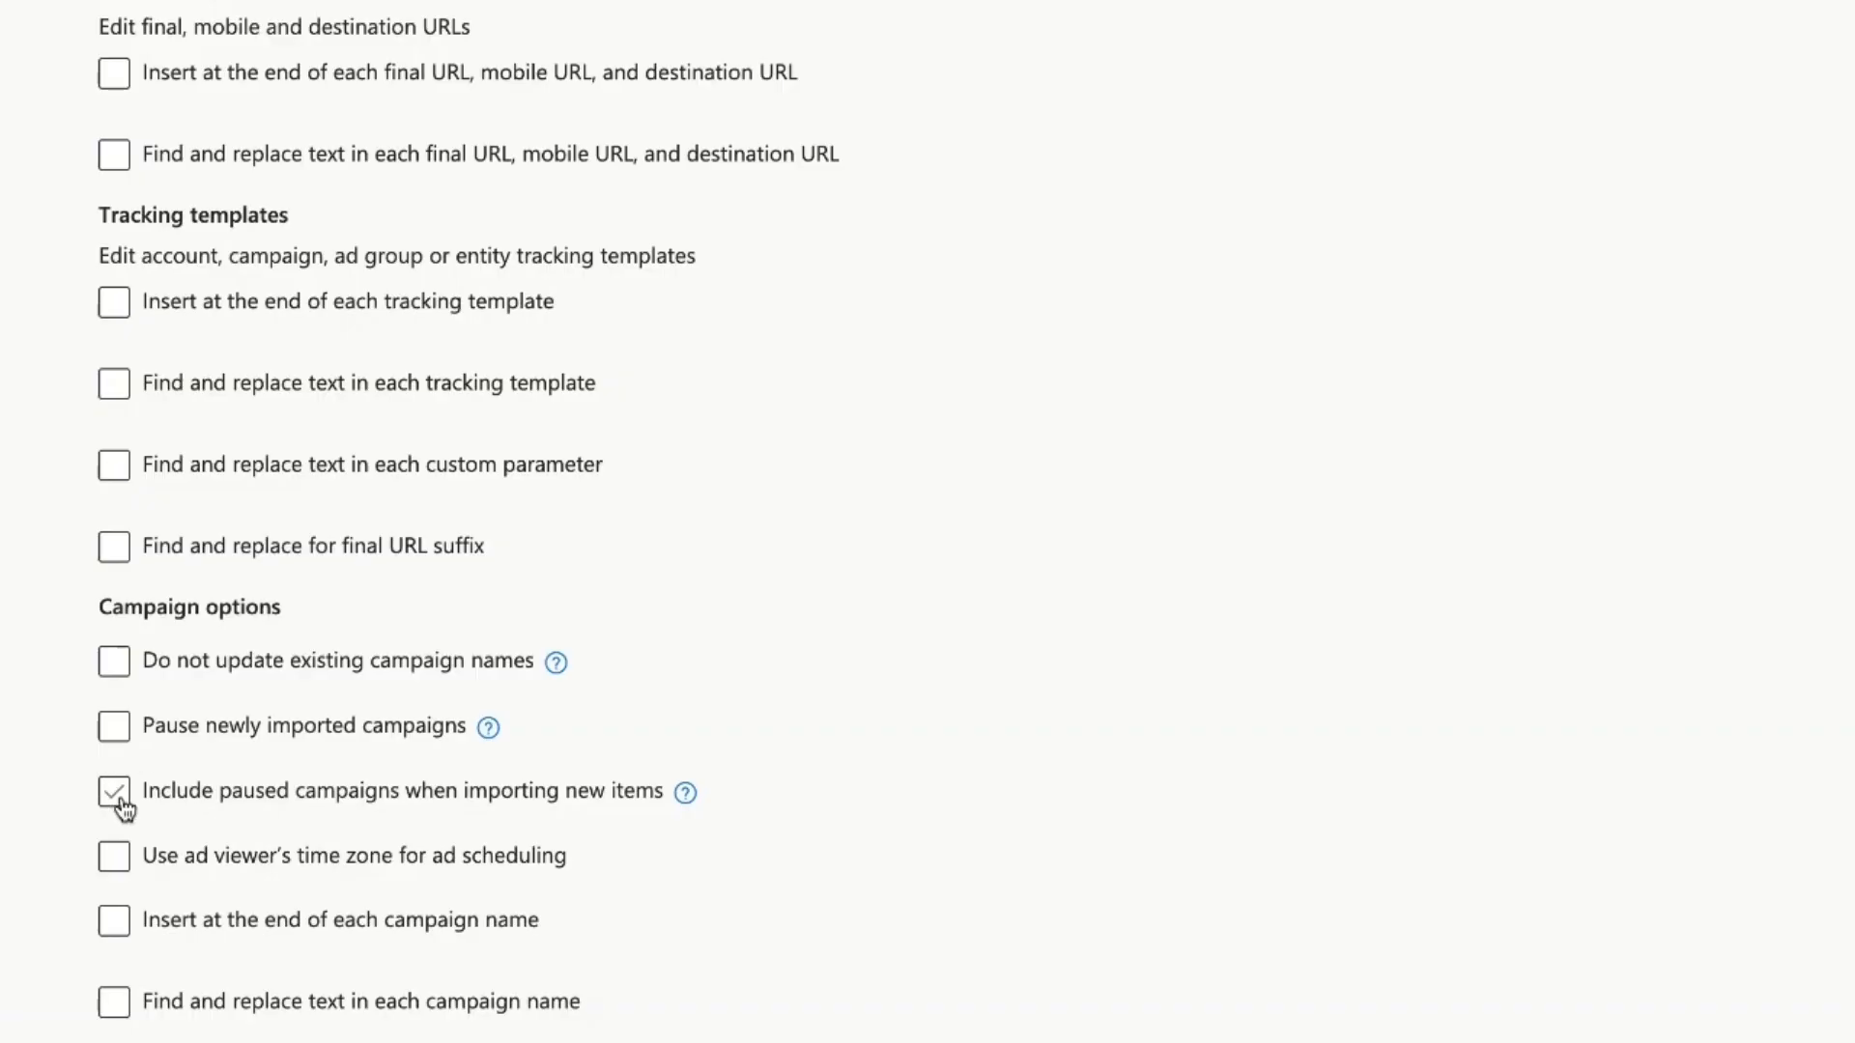
{"action": "scroll", "coordinate": [676, 791], "scroll_direction": "down", "scroll_amount": 4}
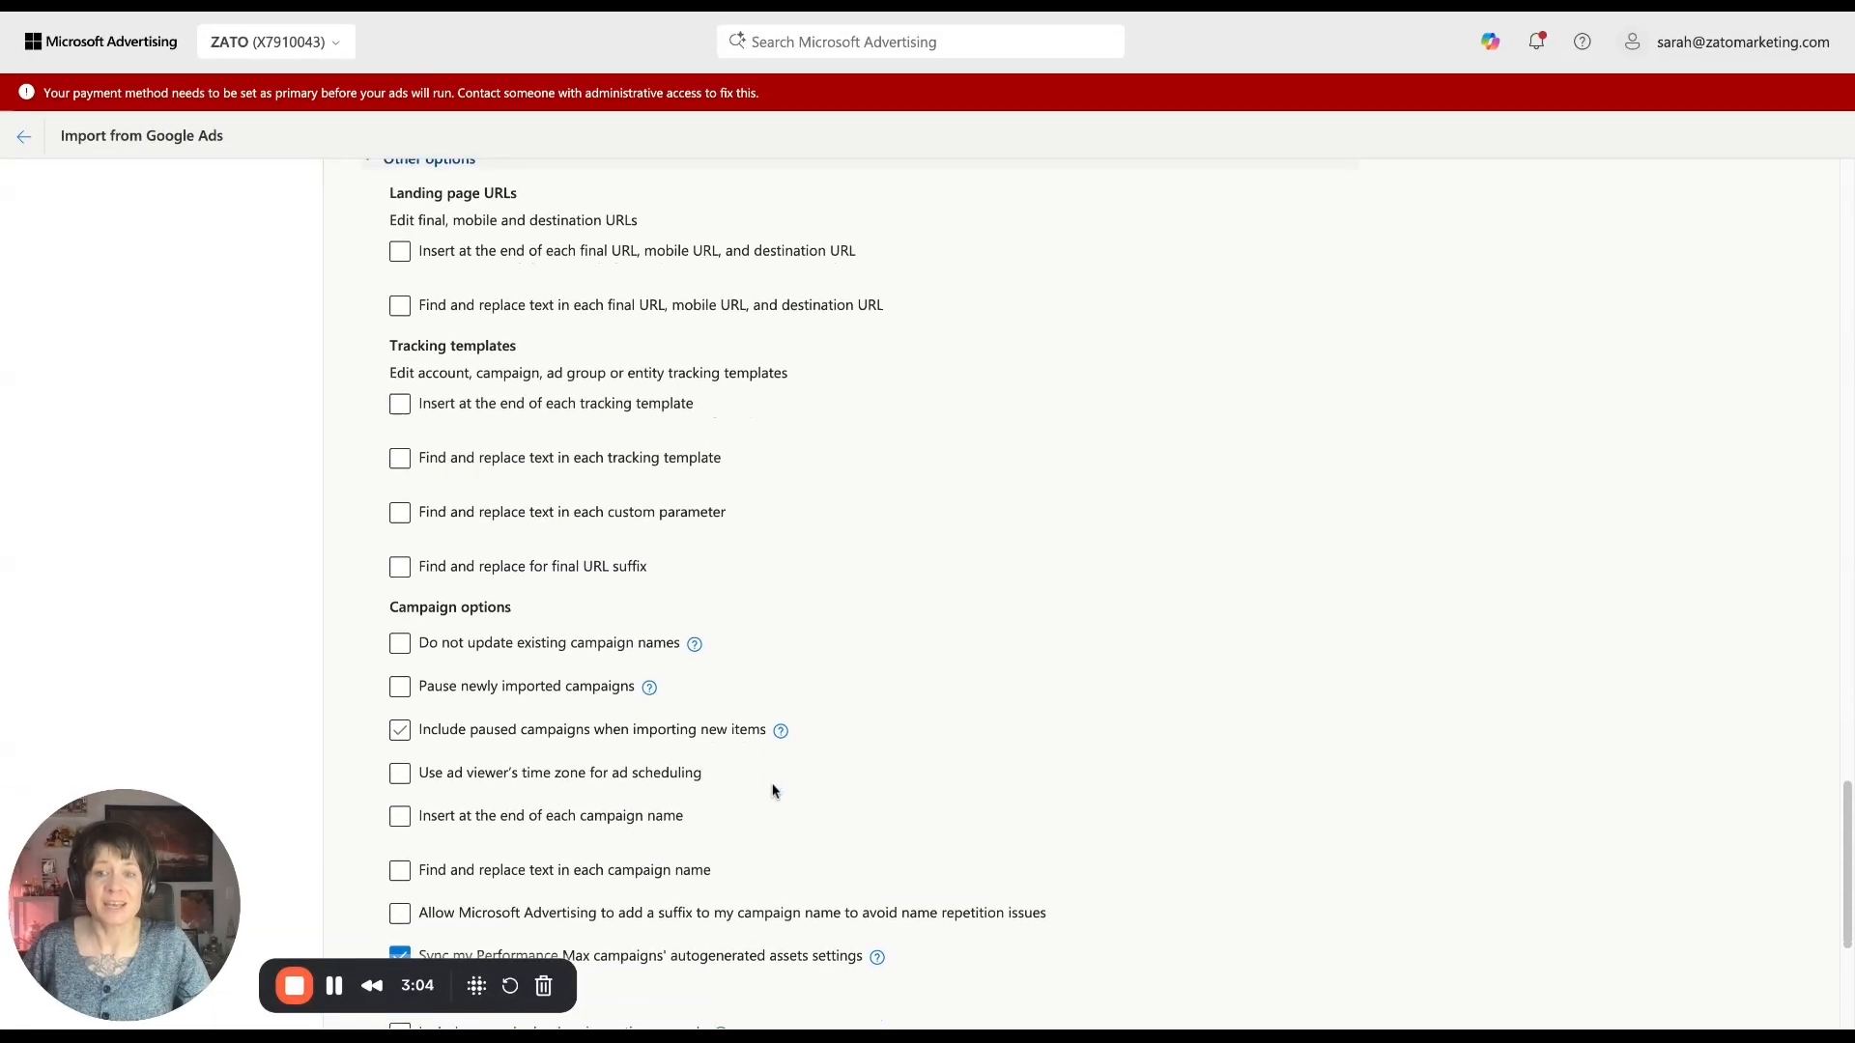
{"action": "left_click", "coordinate": [773, 782]}
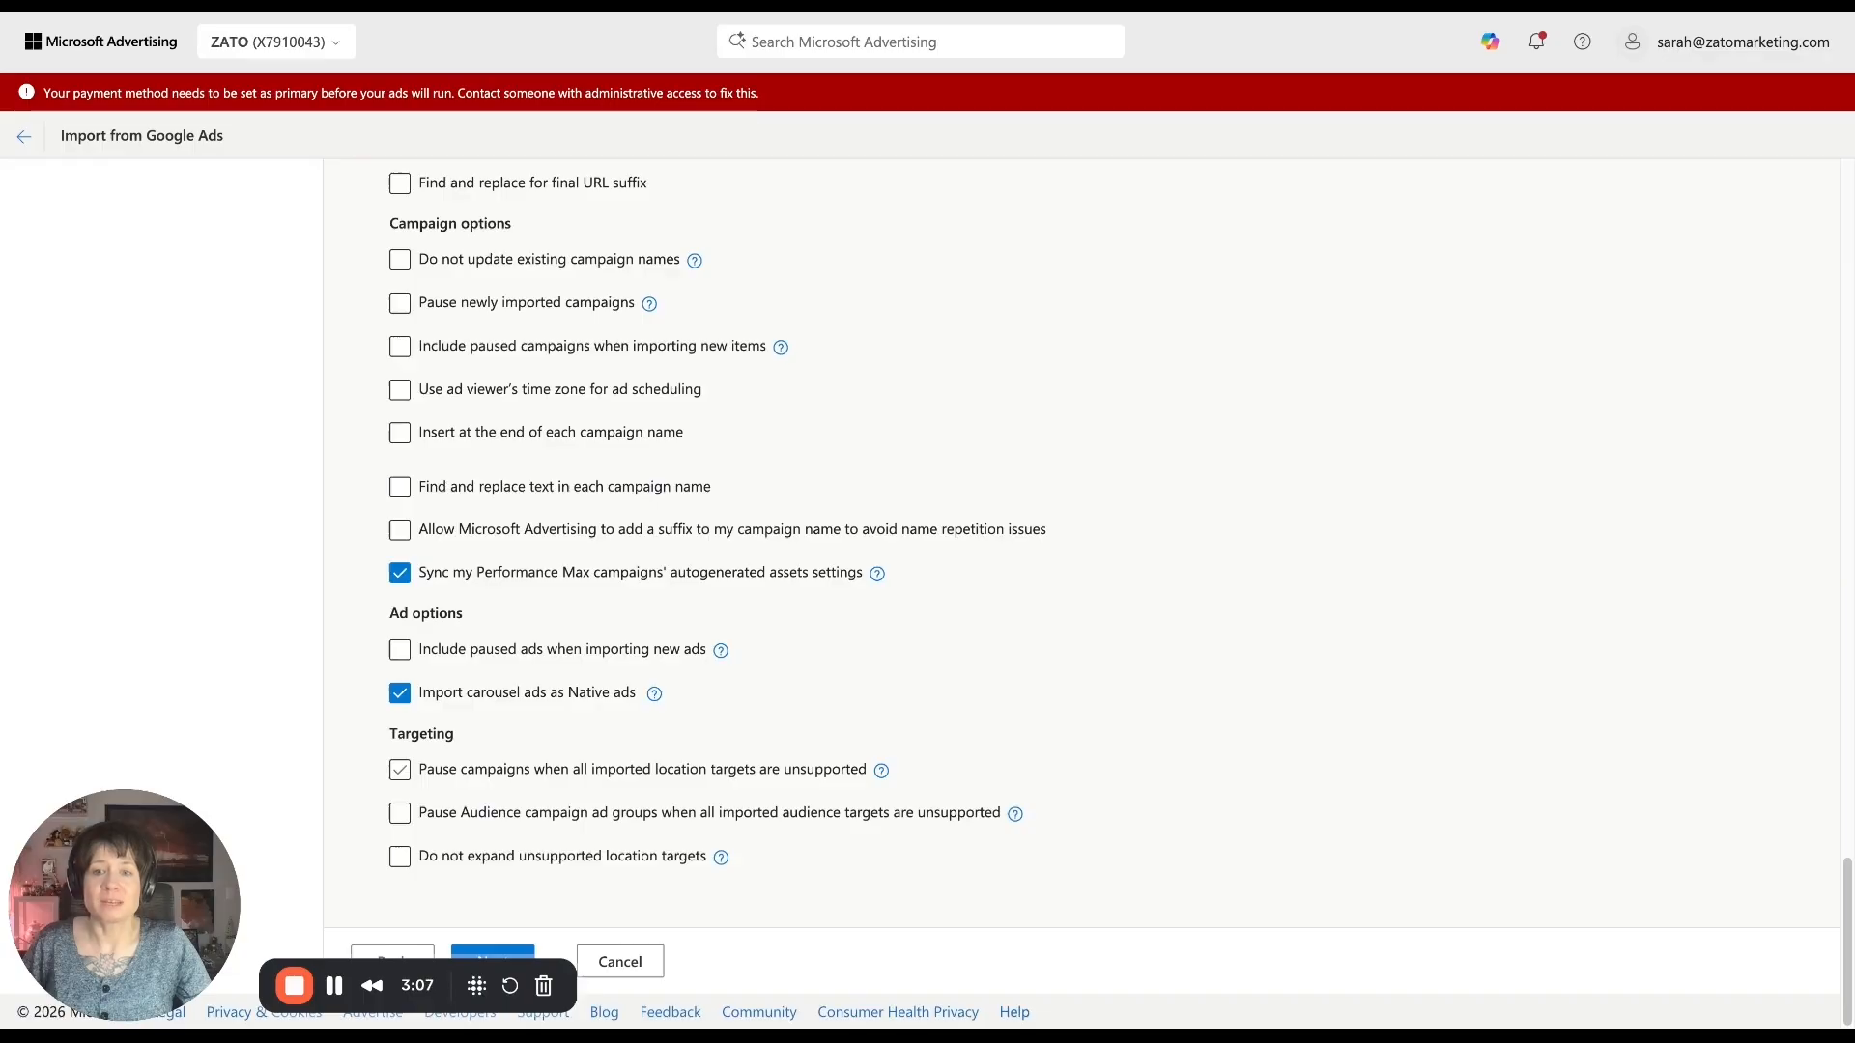
{"action": "left_click", "coordinate": [493, 961]}
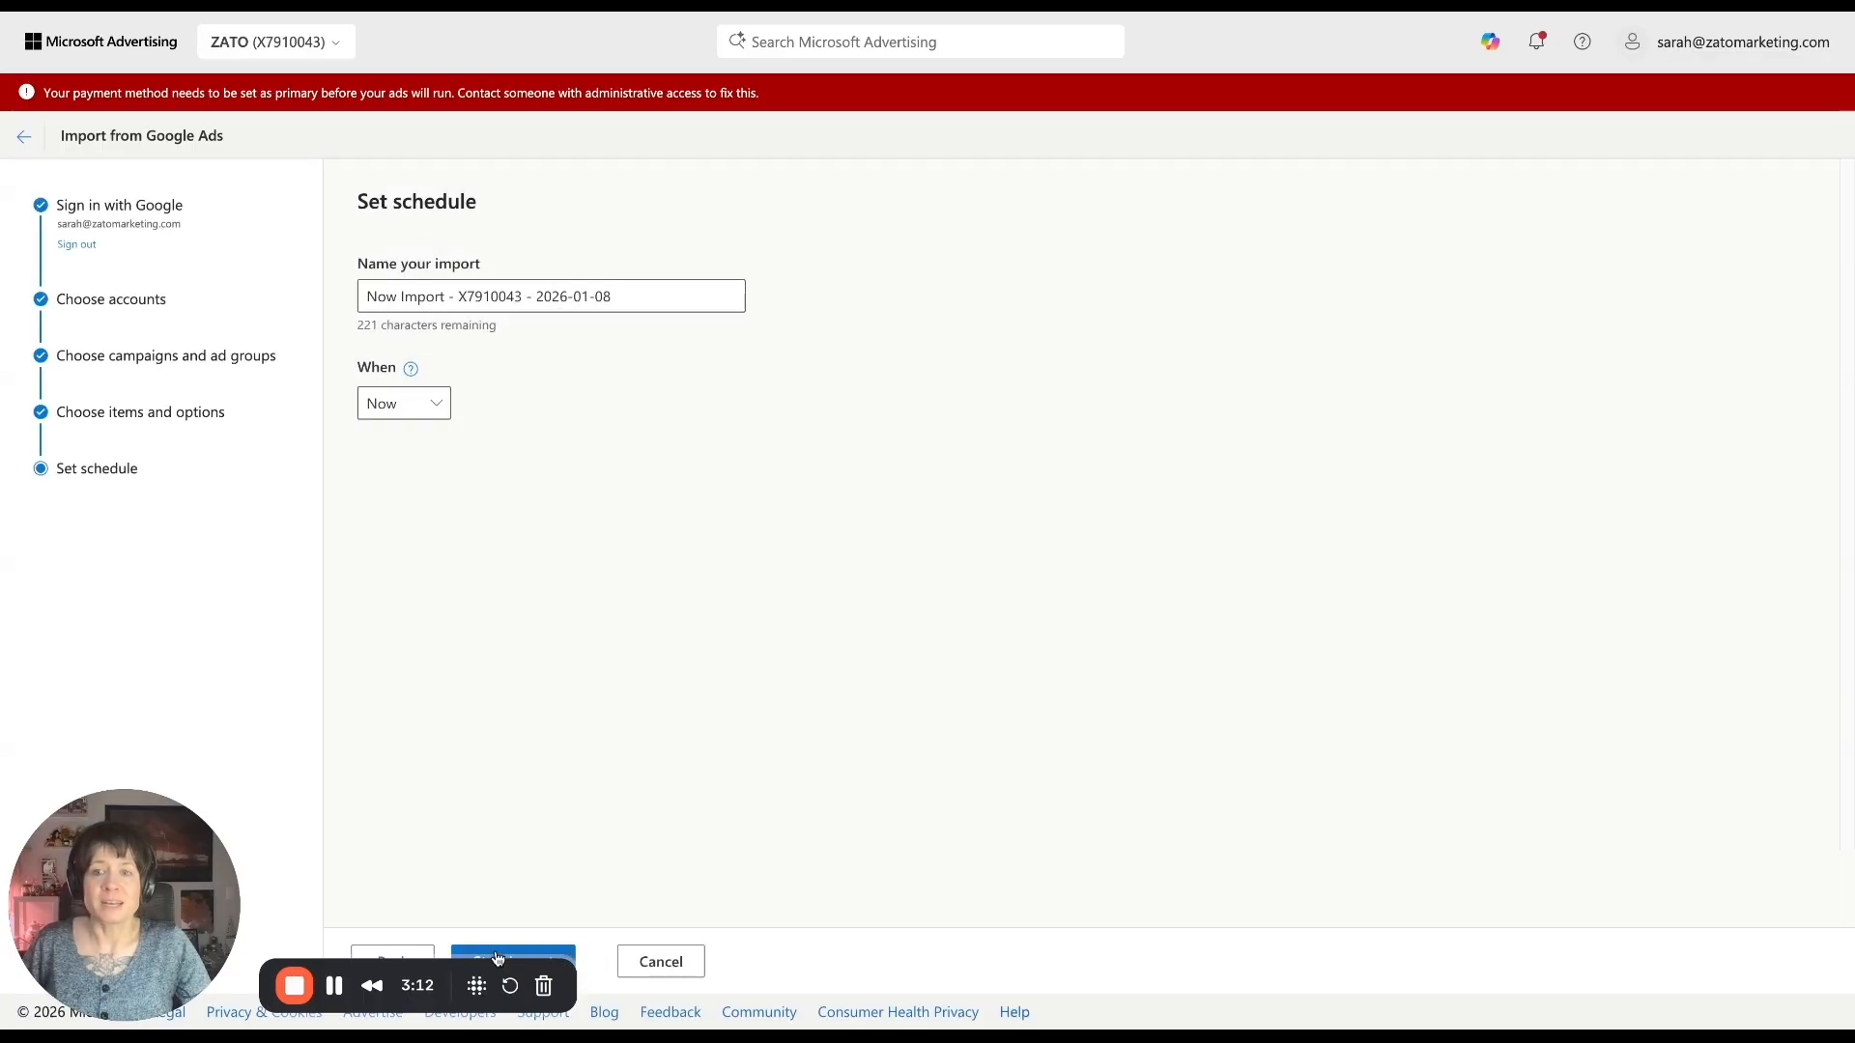